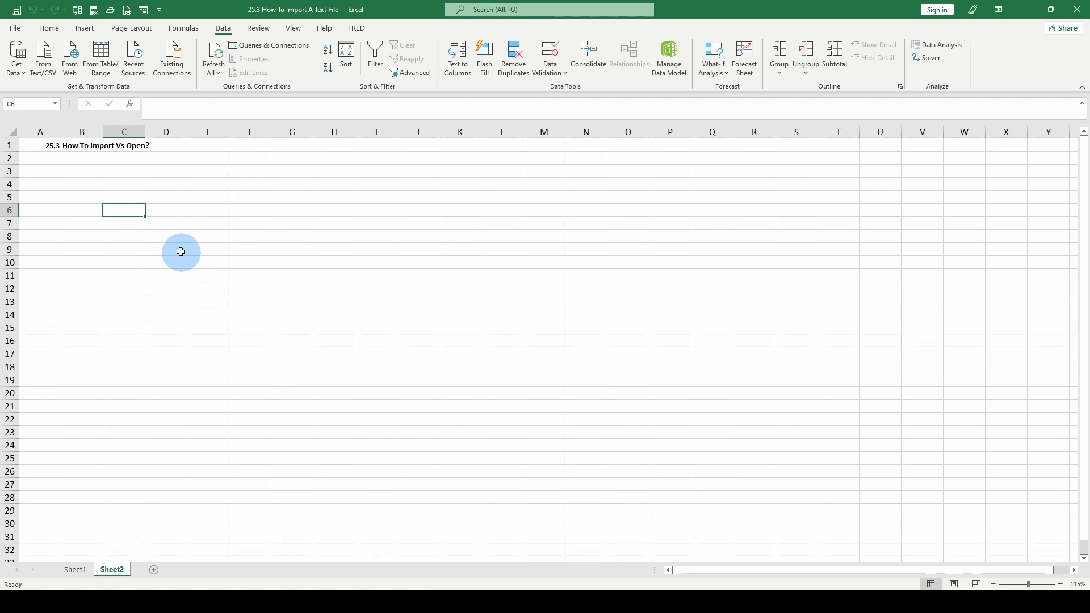
- Select cell C4 on Sheet2 and review the file and database import sources offered by Get Data
left_click(127, 185)
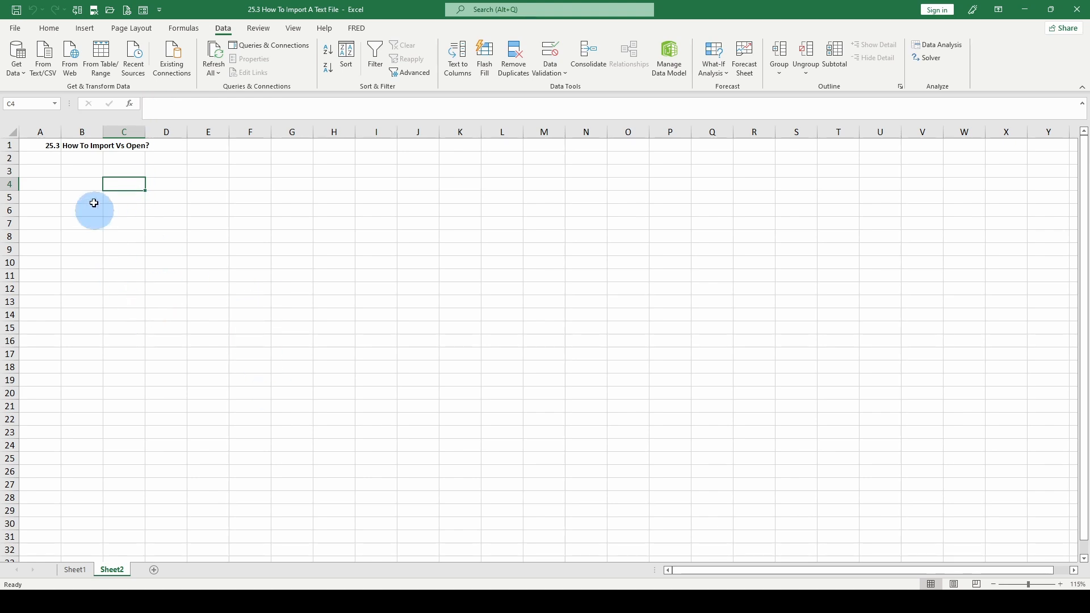
left_click(17, 66)
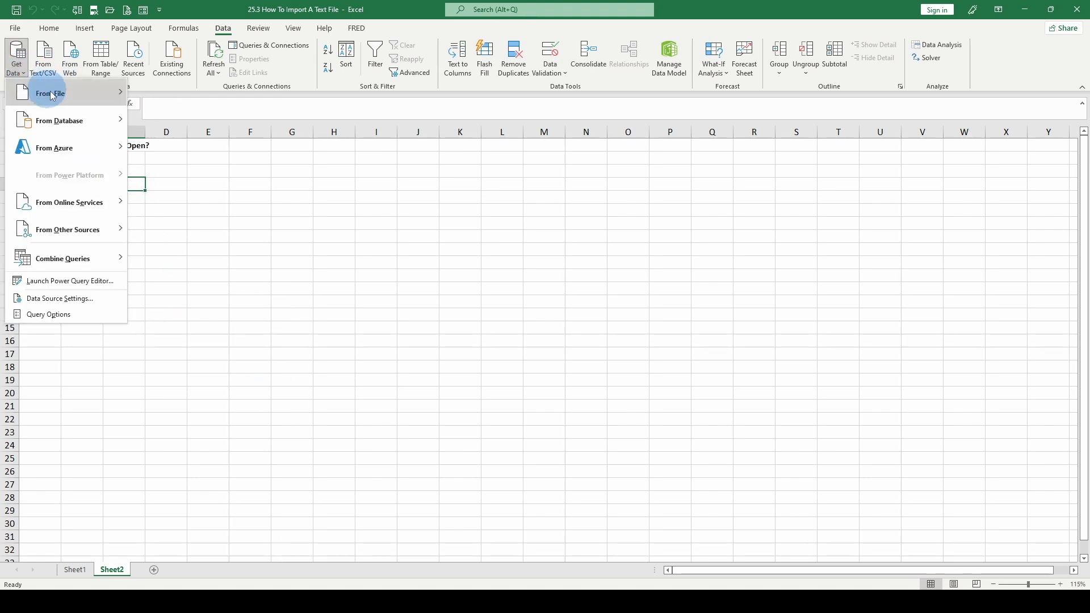
mouse_move(62, 100)
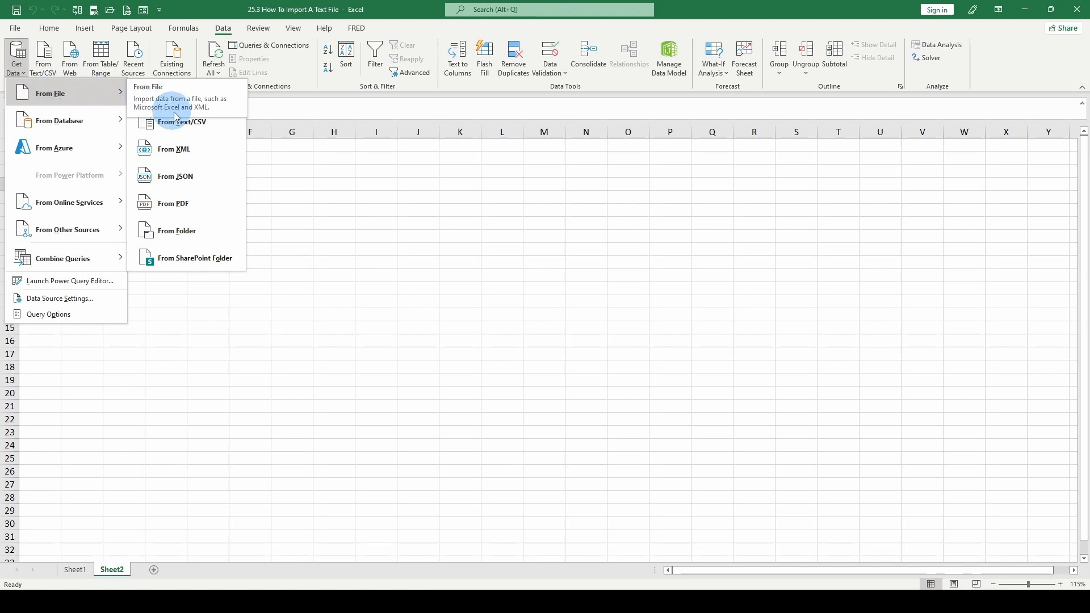
mouse_move(74, 145)
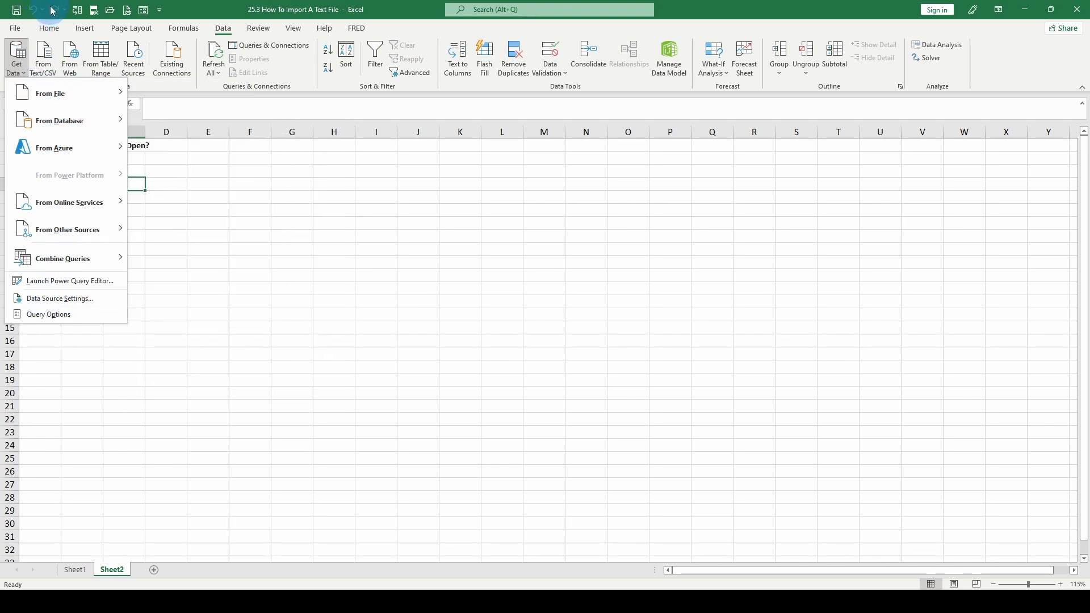
left_click(221, 11)
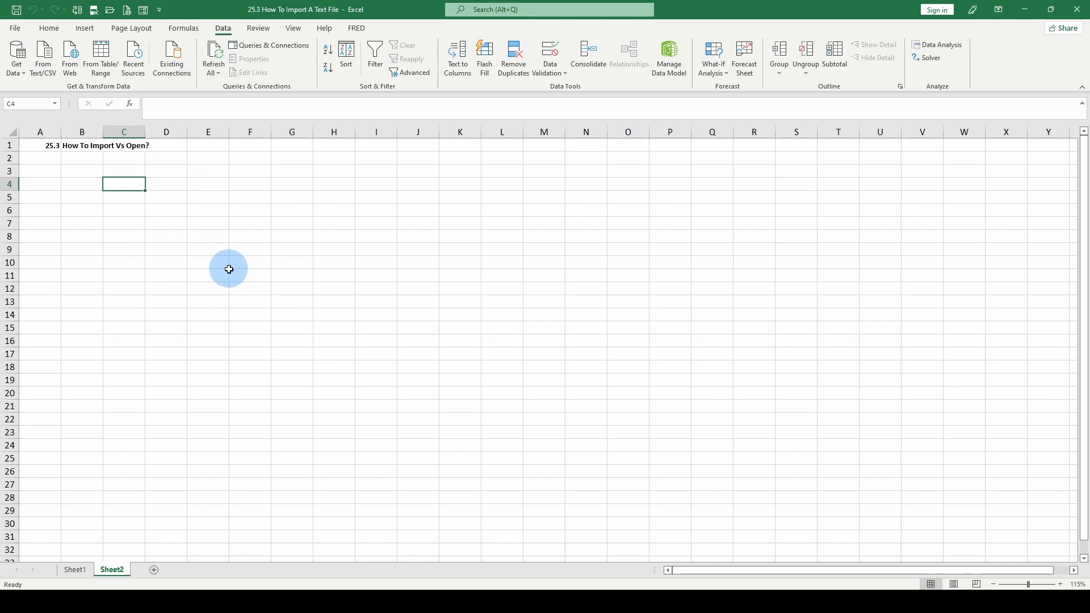
- Switch to Word to view the comma-separated data in the CSV document, and return to the Excel workbook
left_click(321, 599)
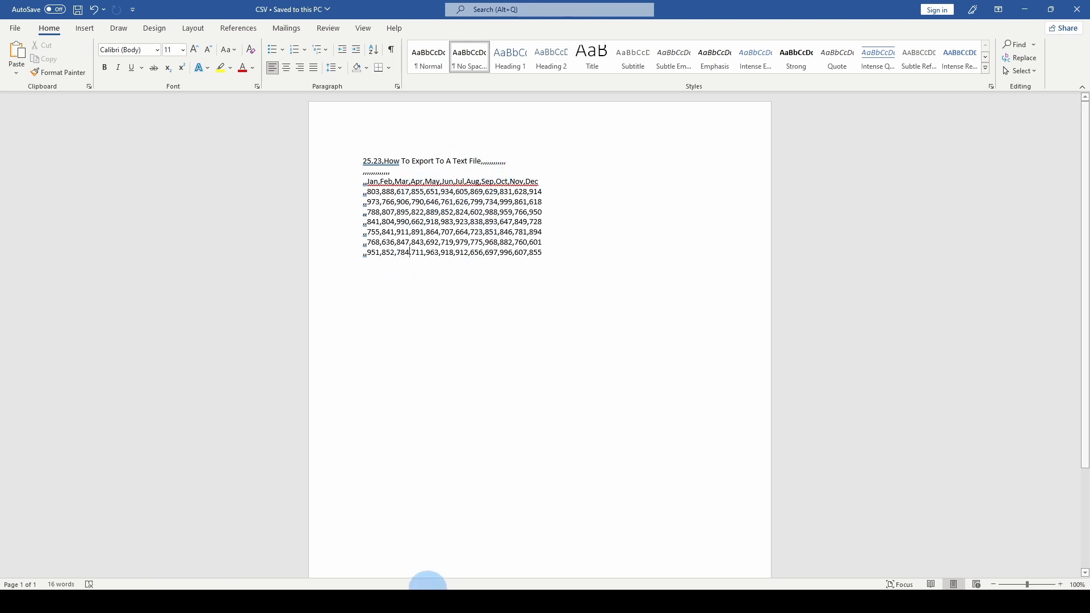
mouse_move(458, 588)
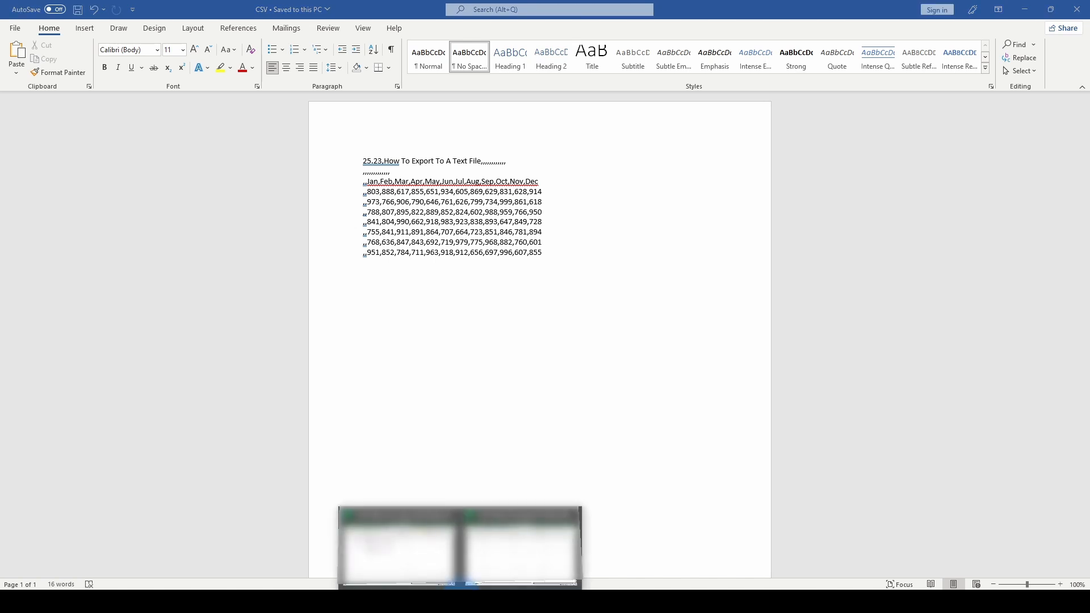
left_click(510, 549)
- Start a text/CSV import and browse the Exports and office2021 folders on the Desktop for source files
left_click(51, 71)
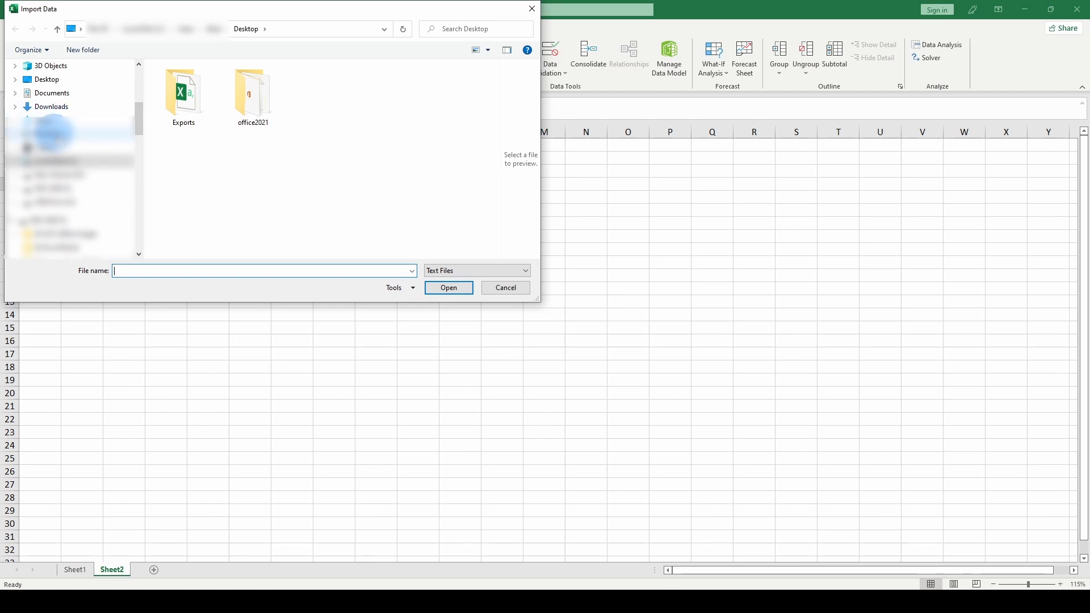
left_click(506, 287)
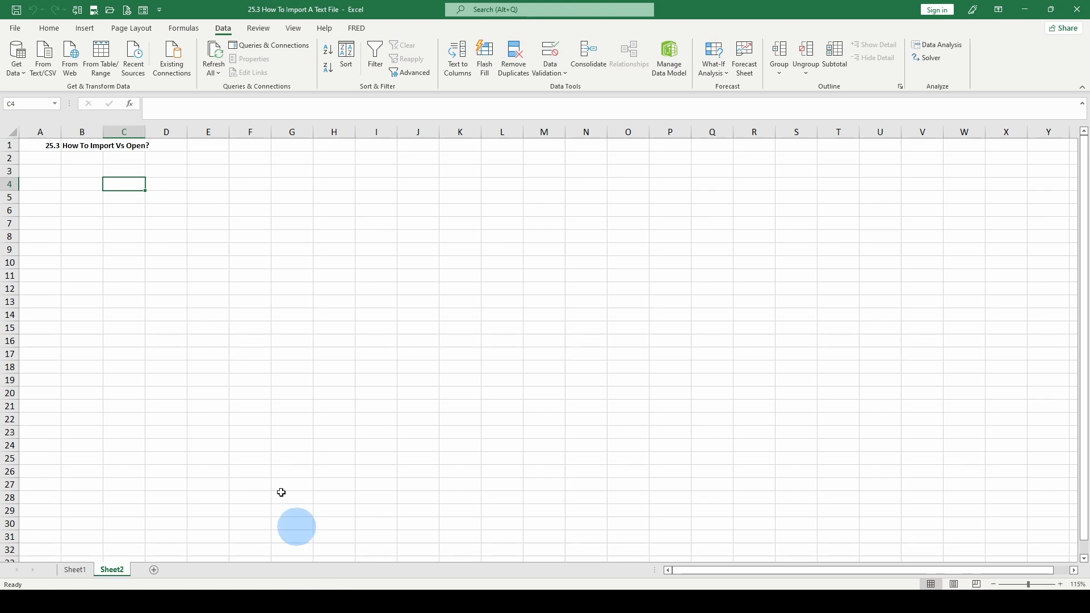
left_click(40, 51)
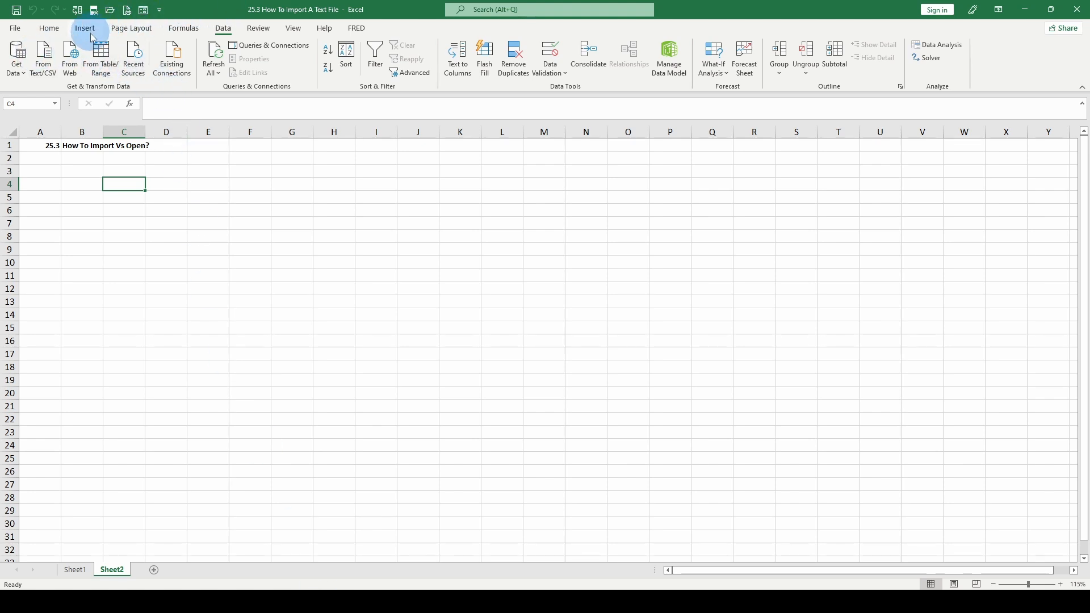
scroll(97, 141, "up", 1)
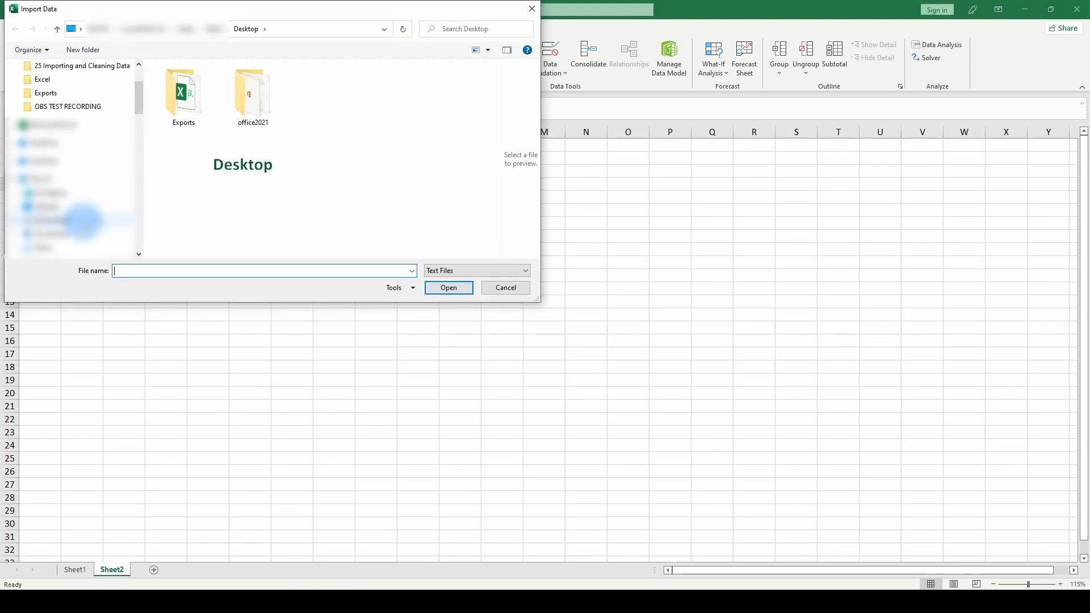
left_click(53, 194)
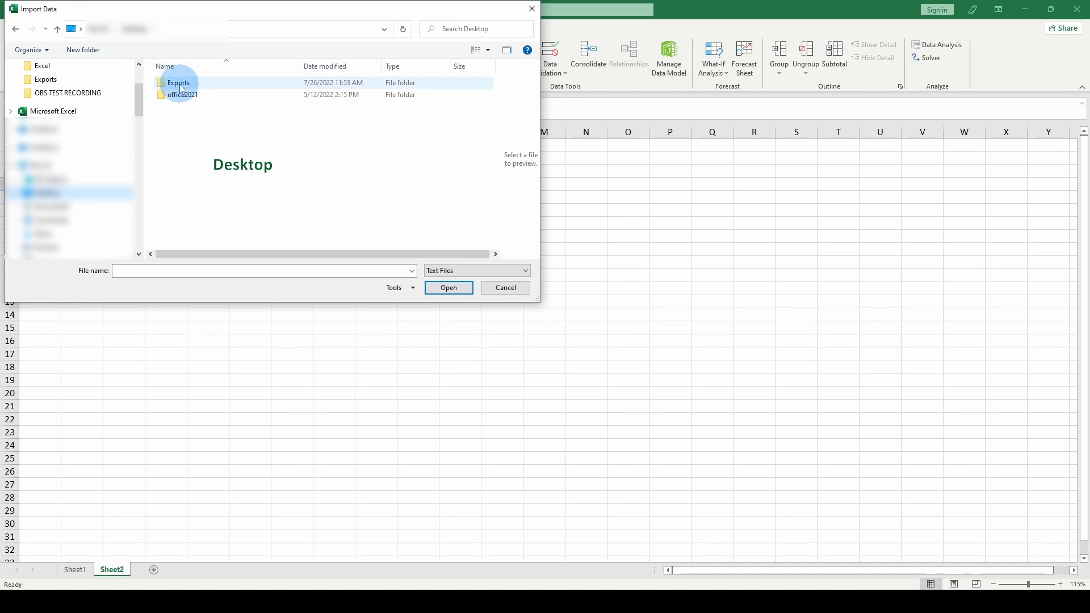
double_click(181, 85)
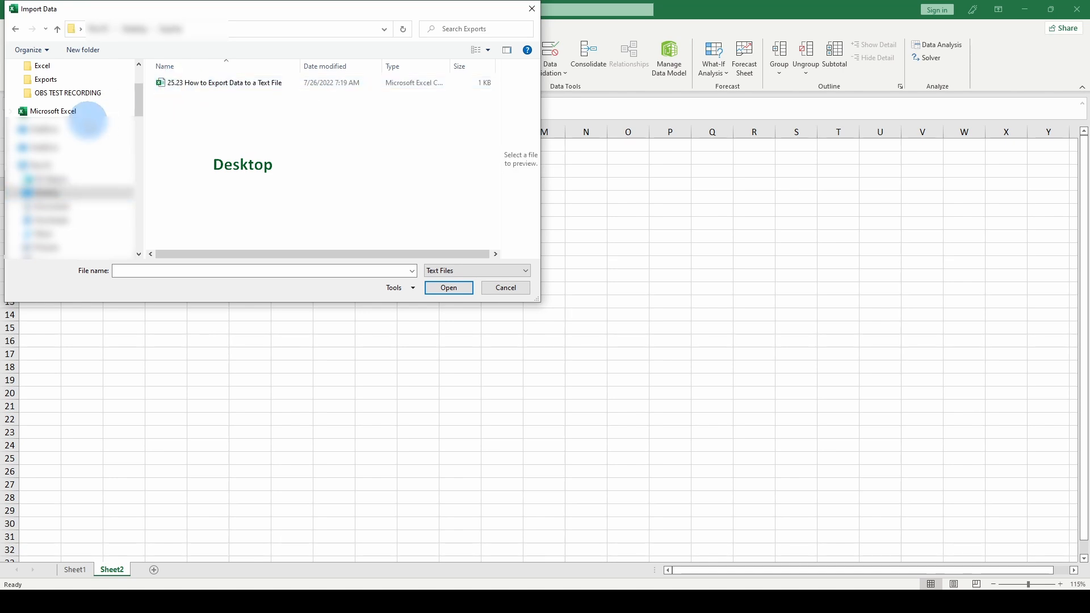
left_click(56, 29)
double_click(179, 95)
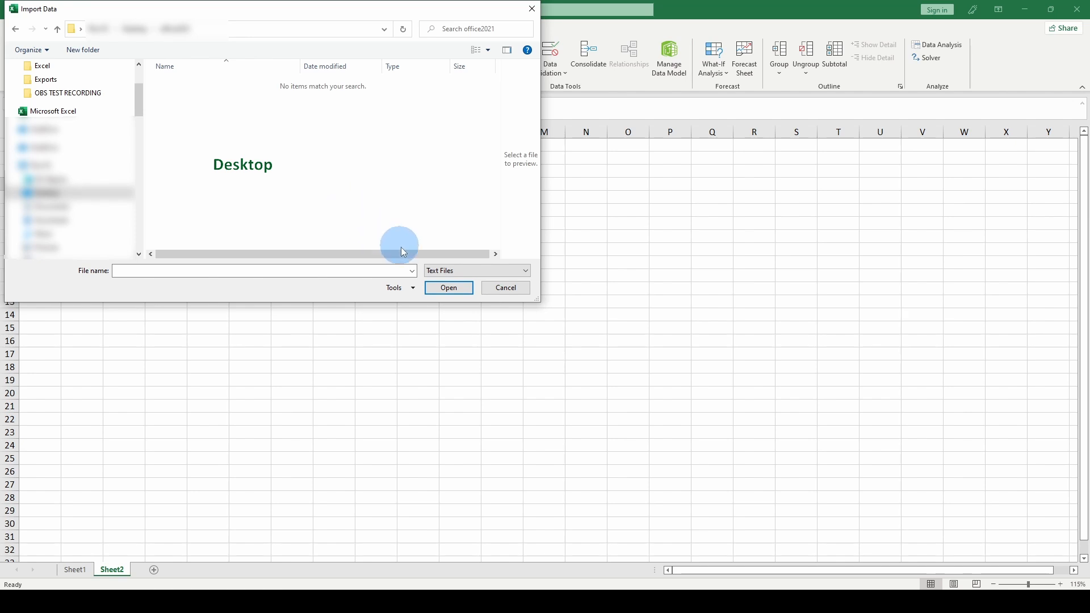
- Set the import file filter to All Files and return to the Desktop folder
left_click(450, 272)
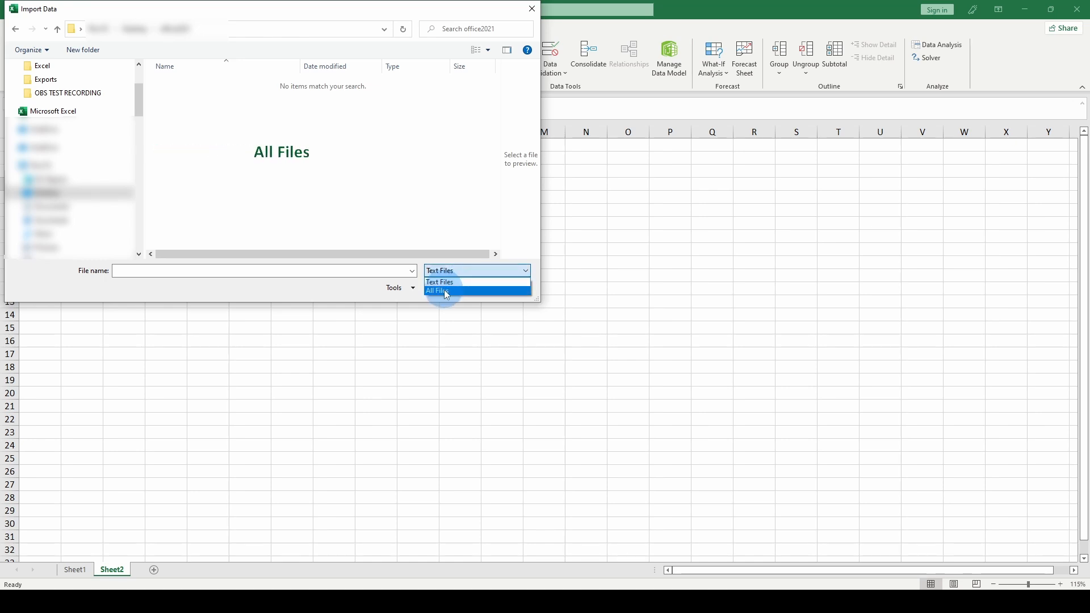
left_click(444, 290)
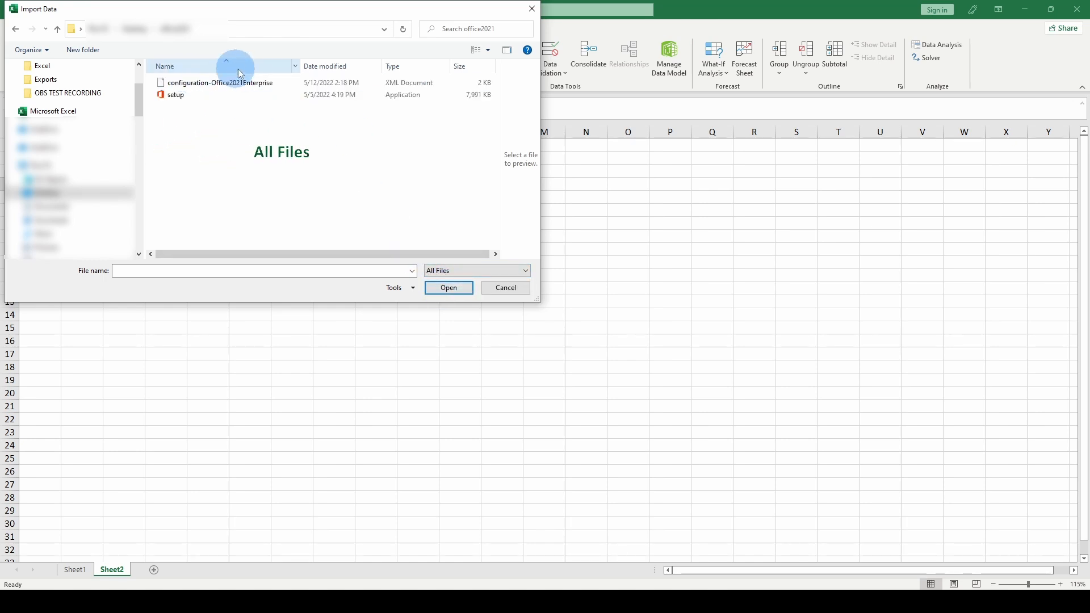
left_click(56, 29)
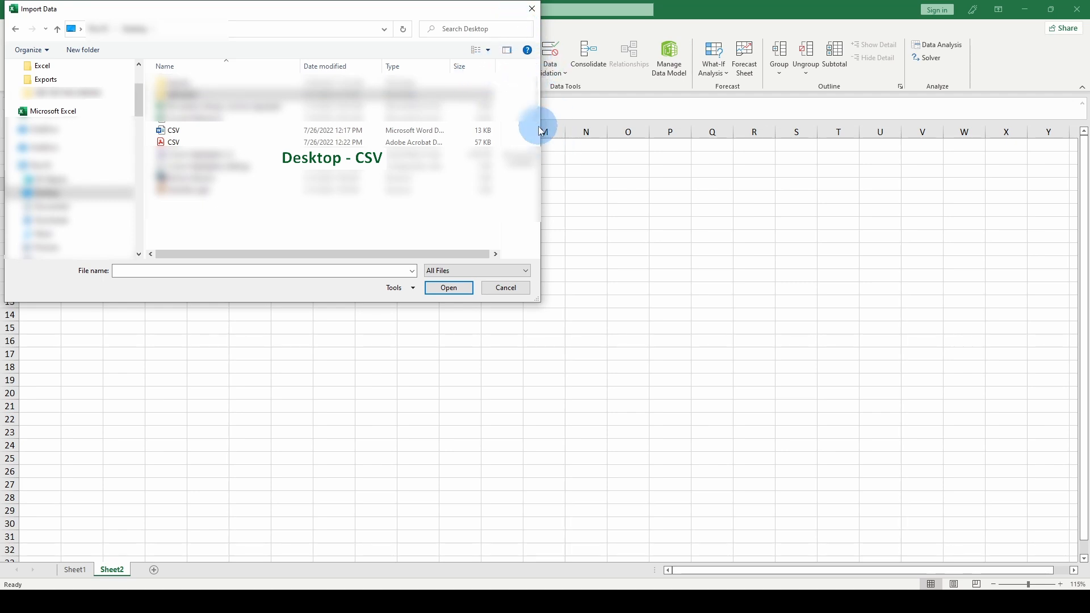
- Enlarge the Import Data dialog, widen its Type column, and give the file list more room beside the preview
left_click_drag(542, 128, 770, 141)
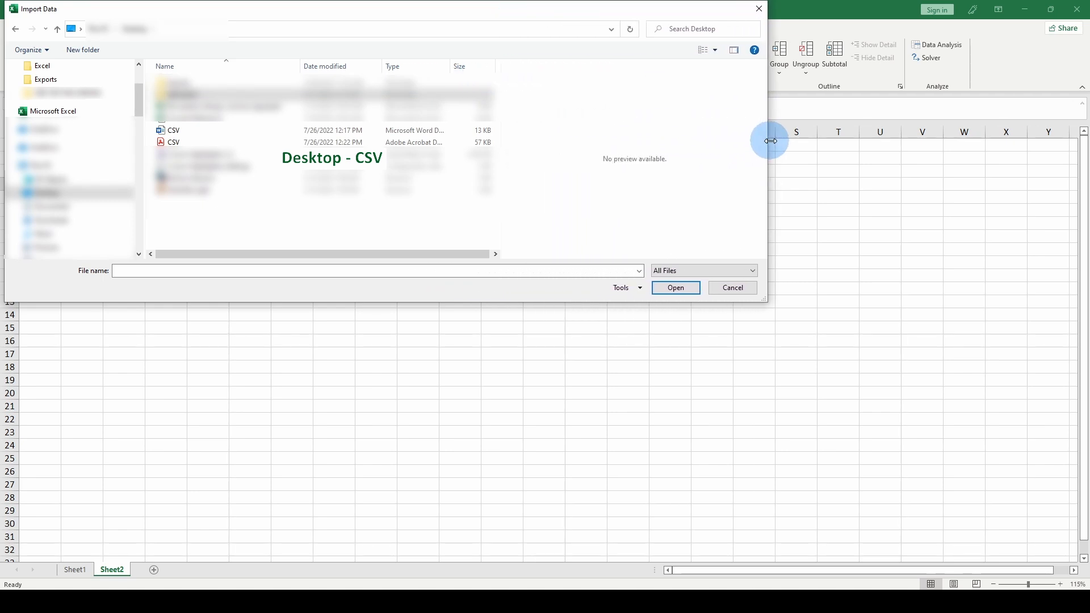
left_click_drag(480, 302, 476, 418)
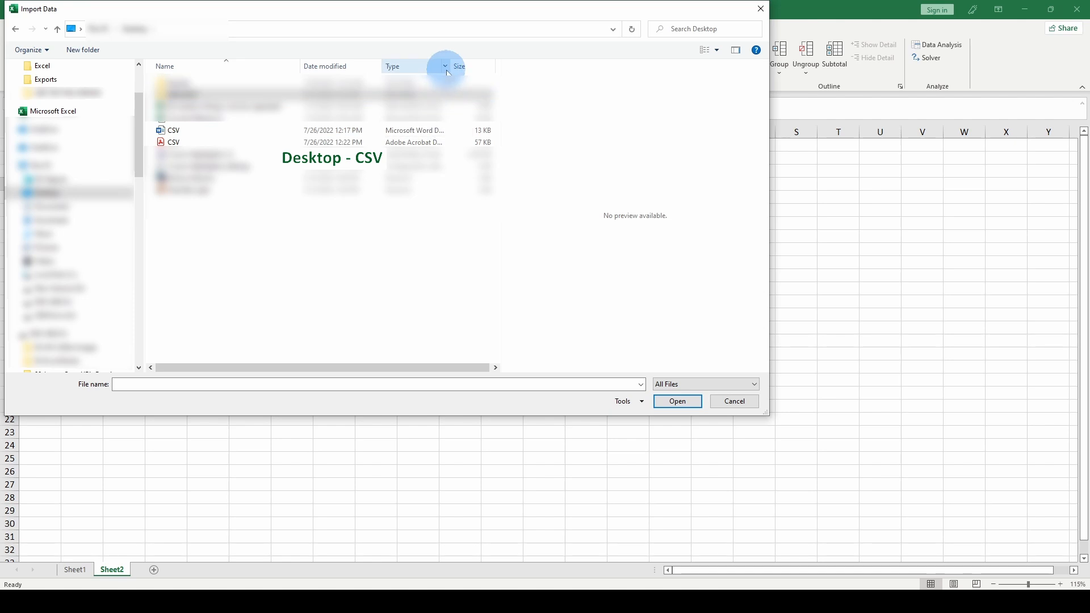
left_click_drag(451, 69, 492, 69)
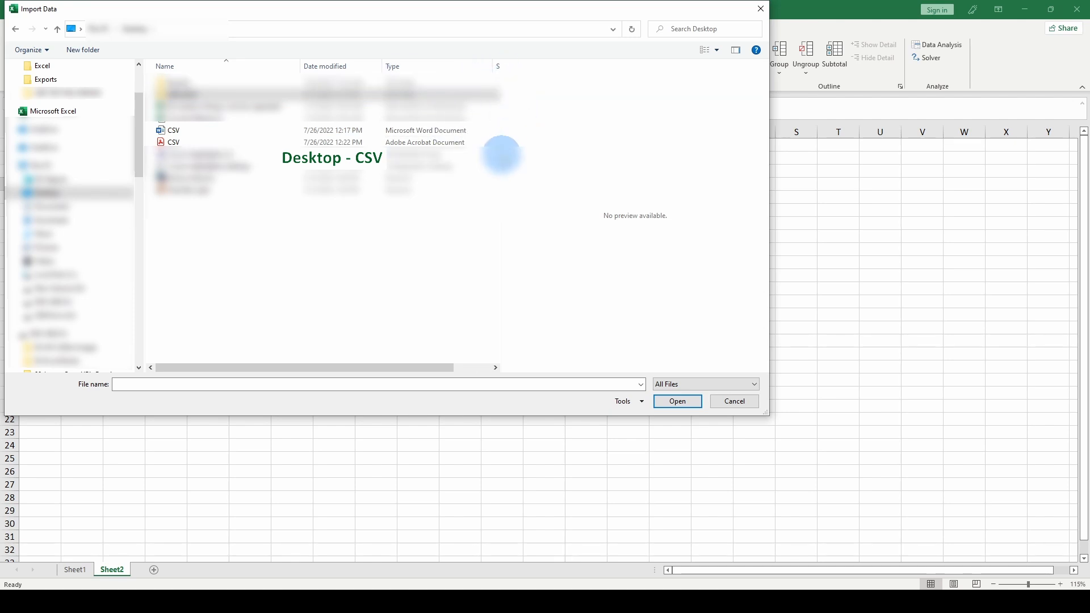
left_click_drag(500, 155, 679, 161)
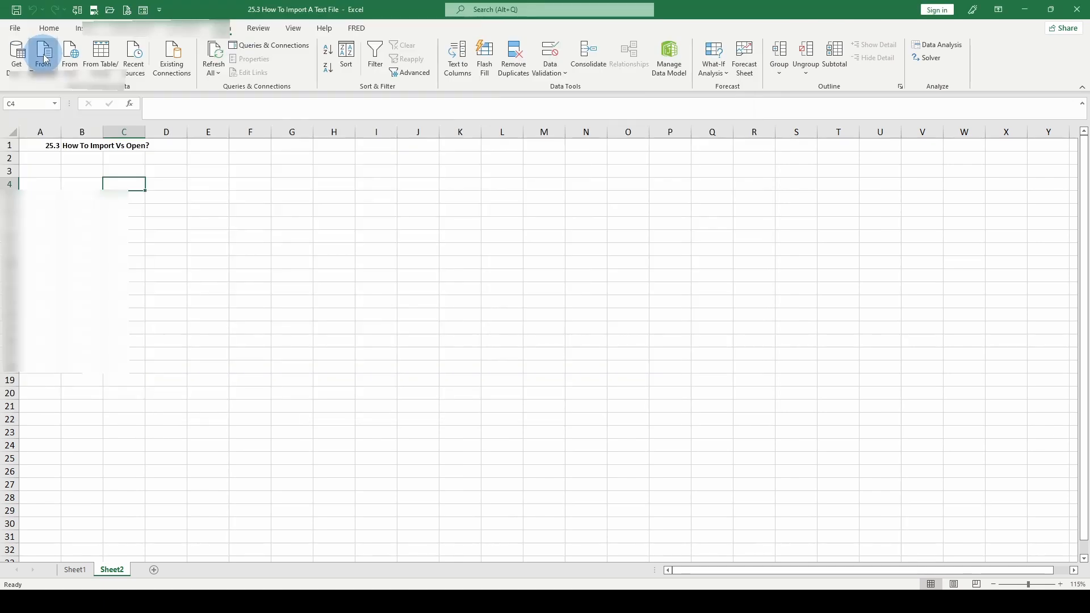
- Import the CSV Word document from the Desktop through the text/CSV import into Power Query Editor
left_click(44, 57)
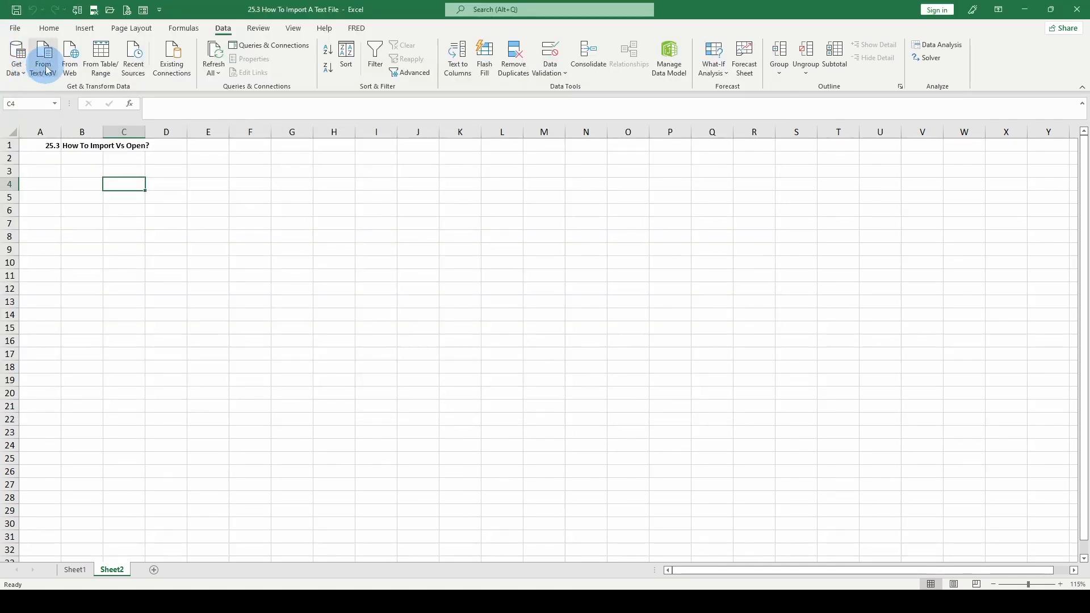
left_click(45, 67)
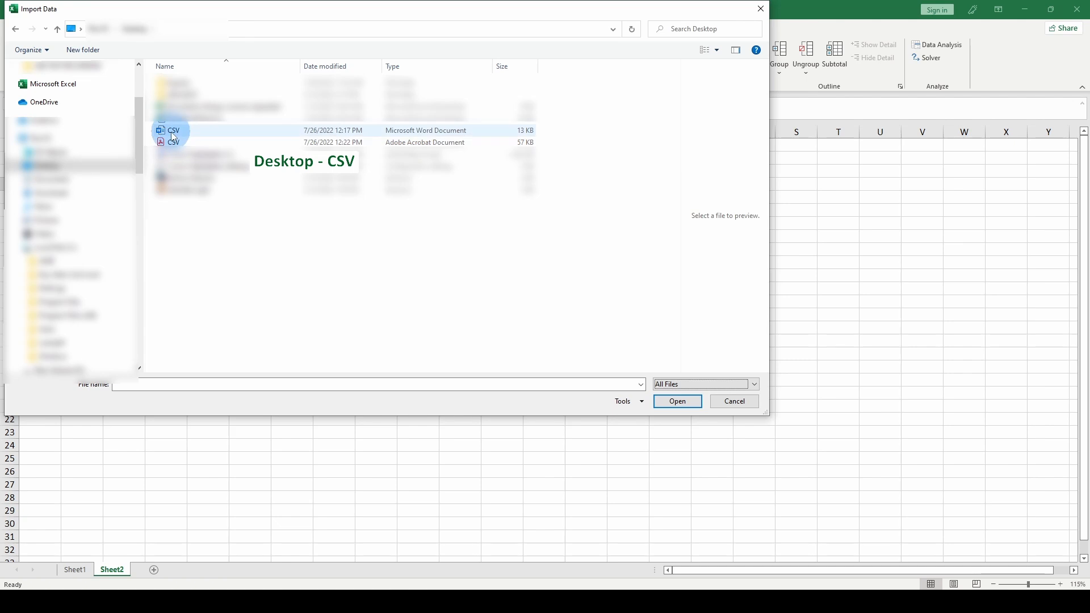
left_click(171, 131)
double_click(160, 128)
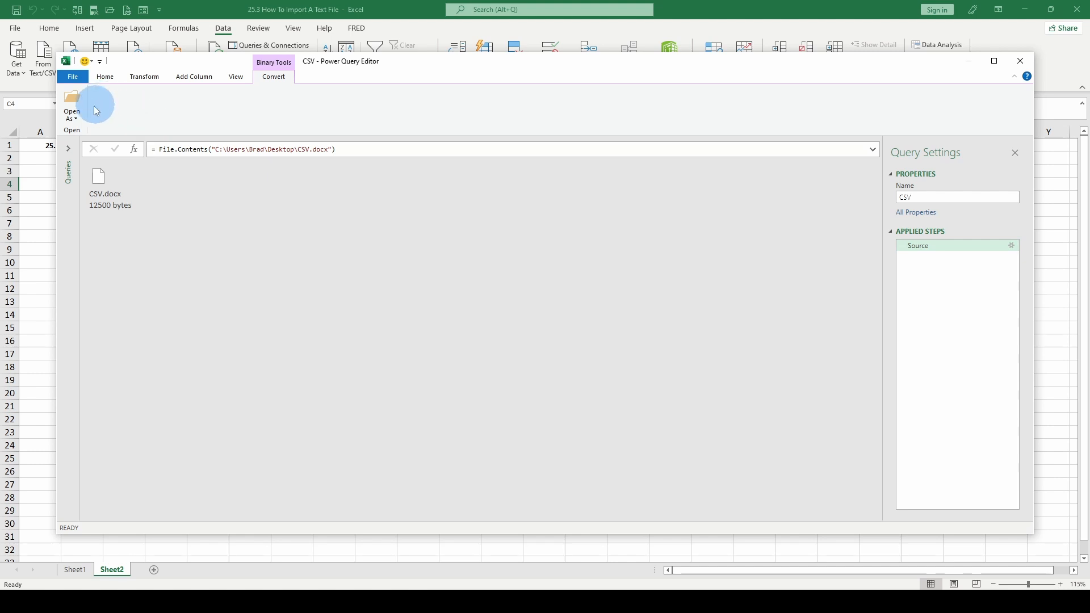
- Try opening the imported CSV.docx as a Text File, and close Power Query Editor discarding the query
left_click(77, 109)
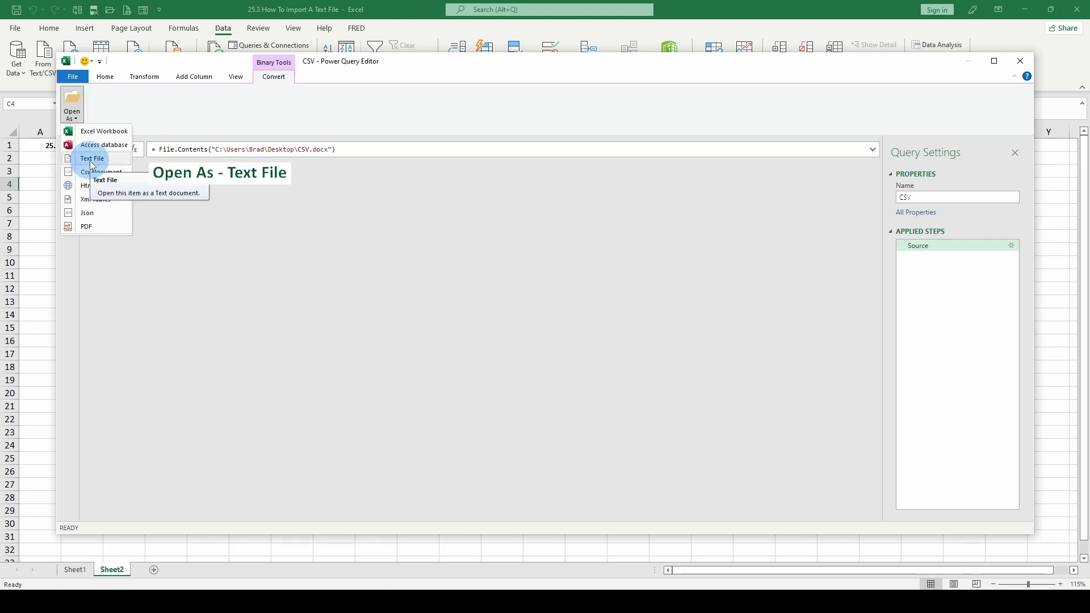
left_click(93, 163)
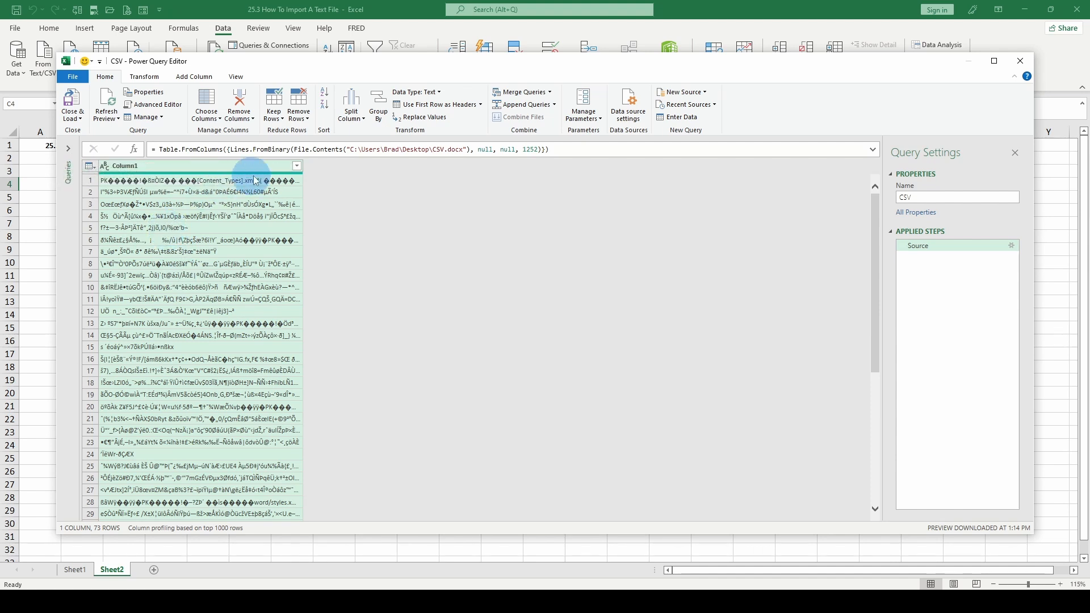
left_click(1023, 63)
left_click(594, 315)
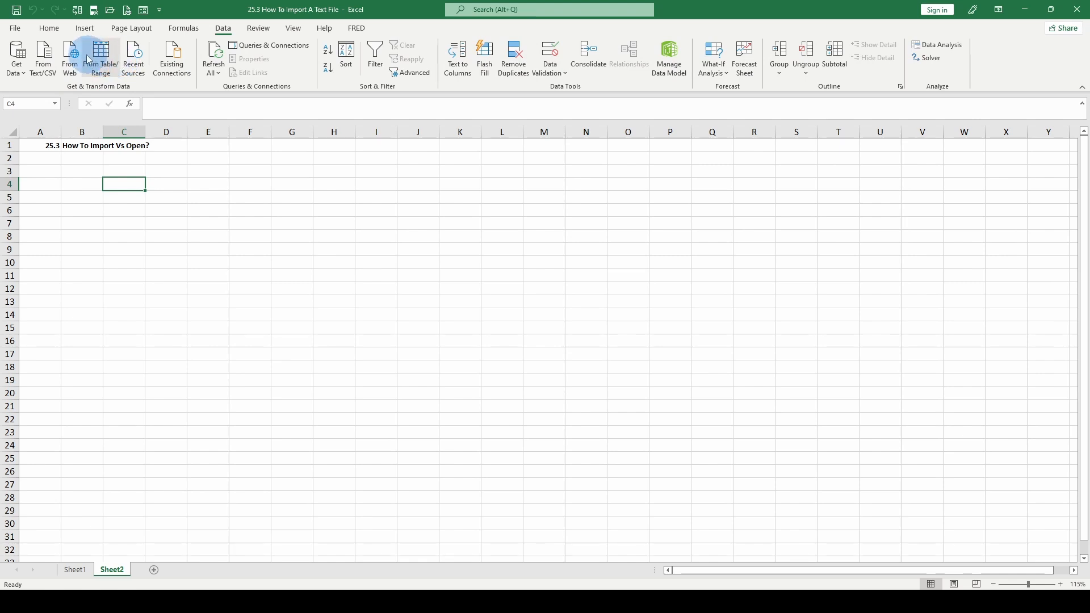
- Start another text/CSV import, show All Files, and load the Desktop's CSV Word document into Power Query Editor
left_click(43, 57)
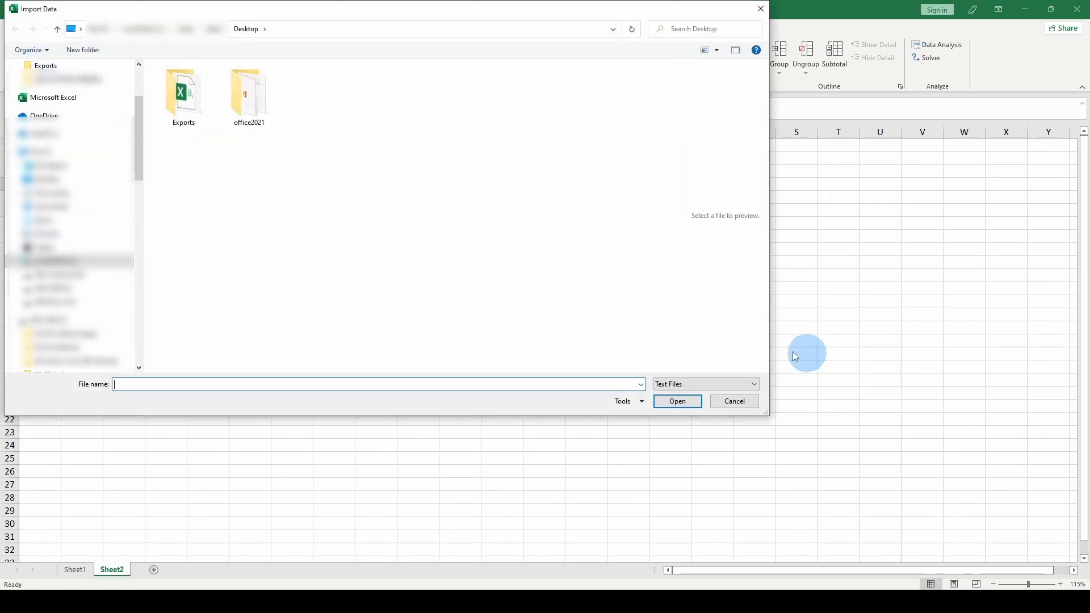
left_click(659, 385)
left_click(662, 400)
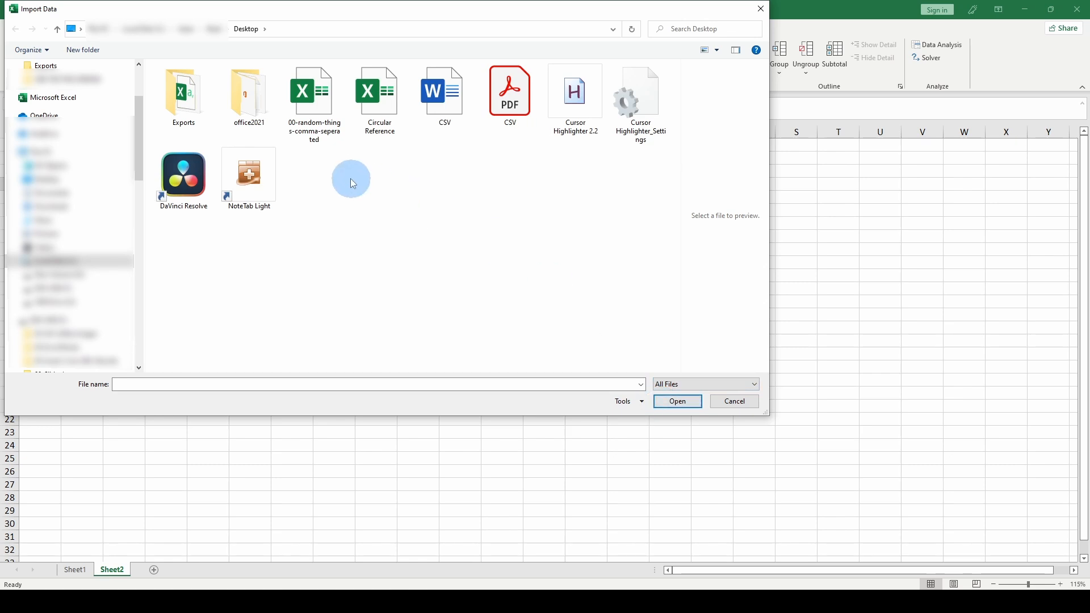
left_click(445, 101)
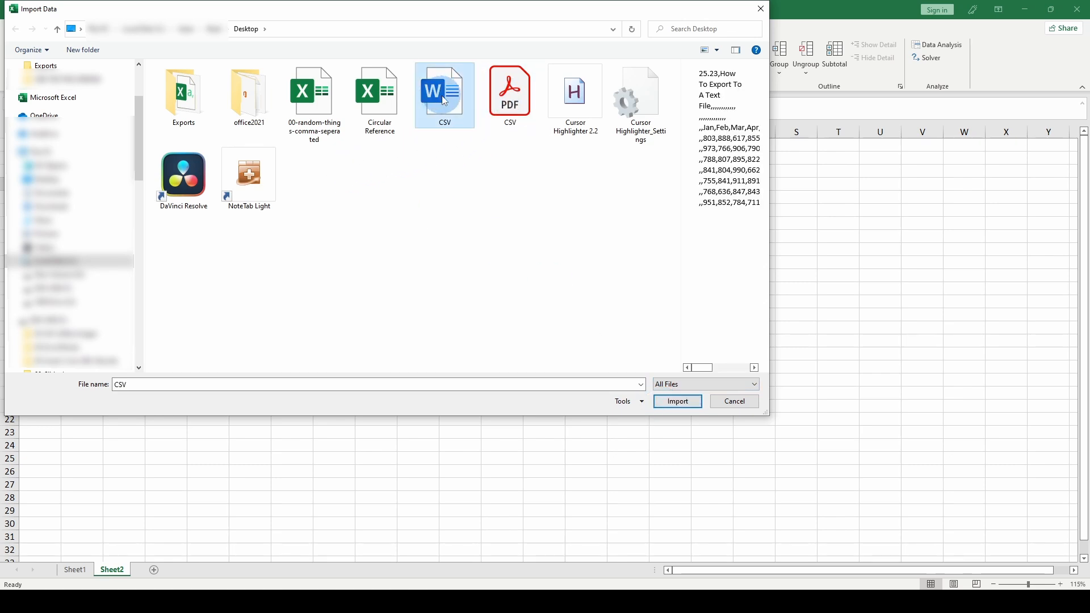
double_click(446, 101)
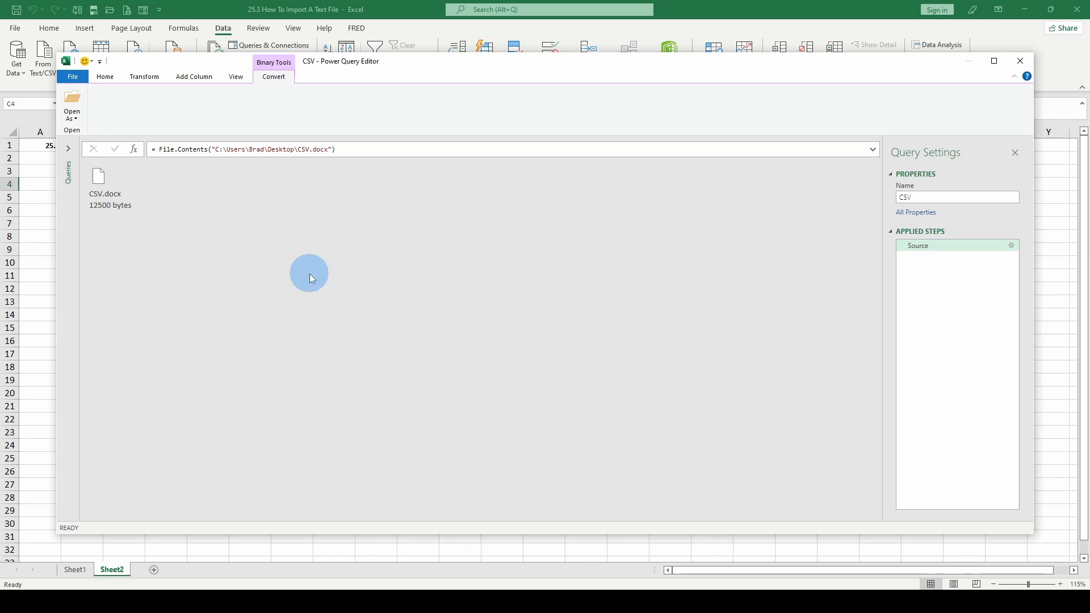
- Try opening CSV.docx as a Csv Document, and close Power Query Editor discarding the query
left_click(74, 118)
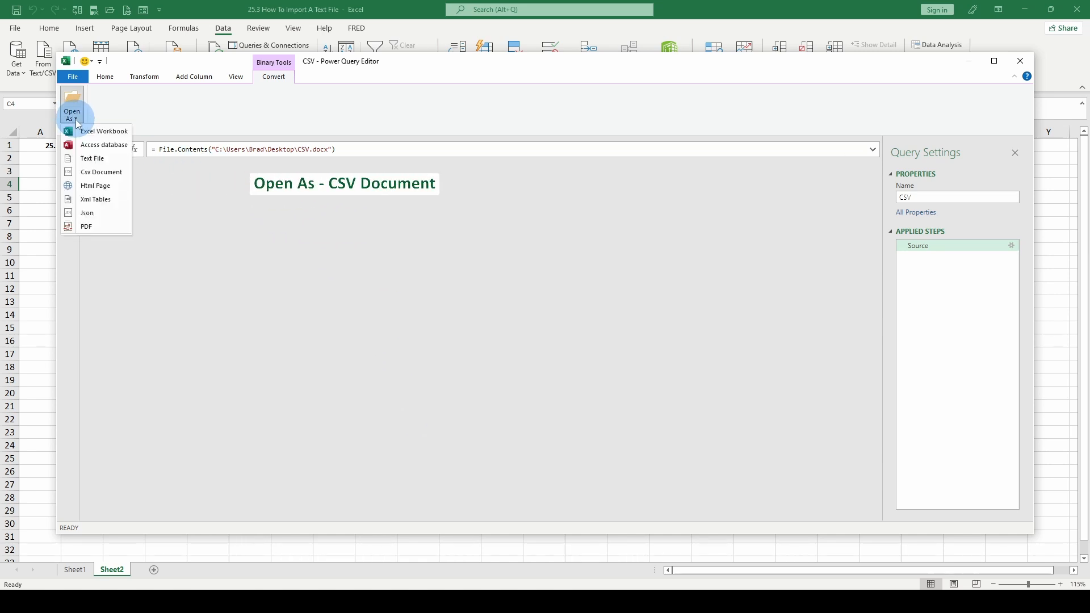
left_click(92, 179)
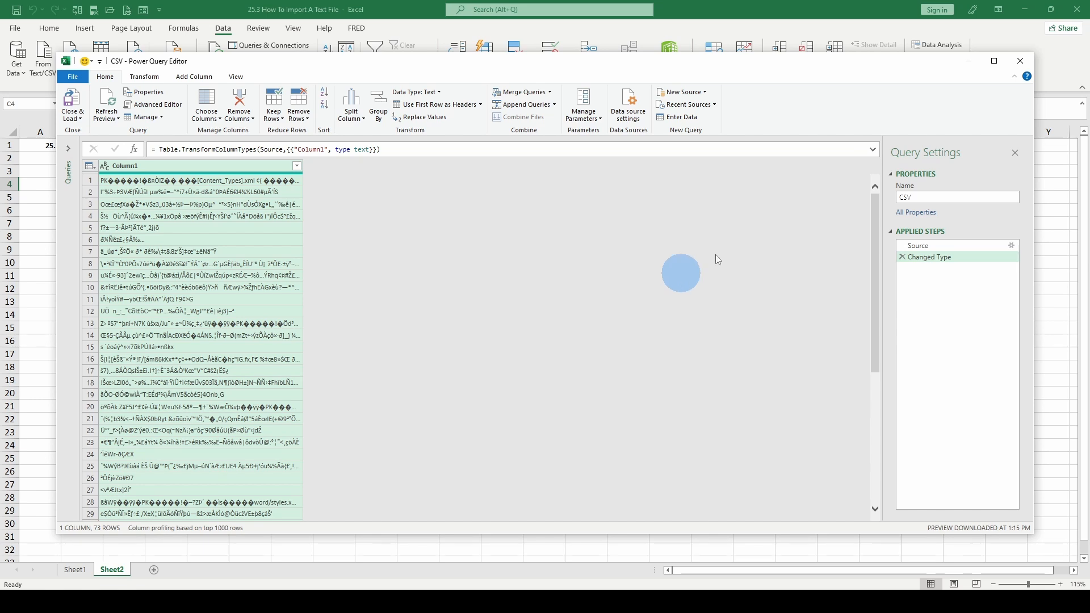
left_click(1020, 61)
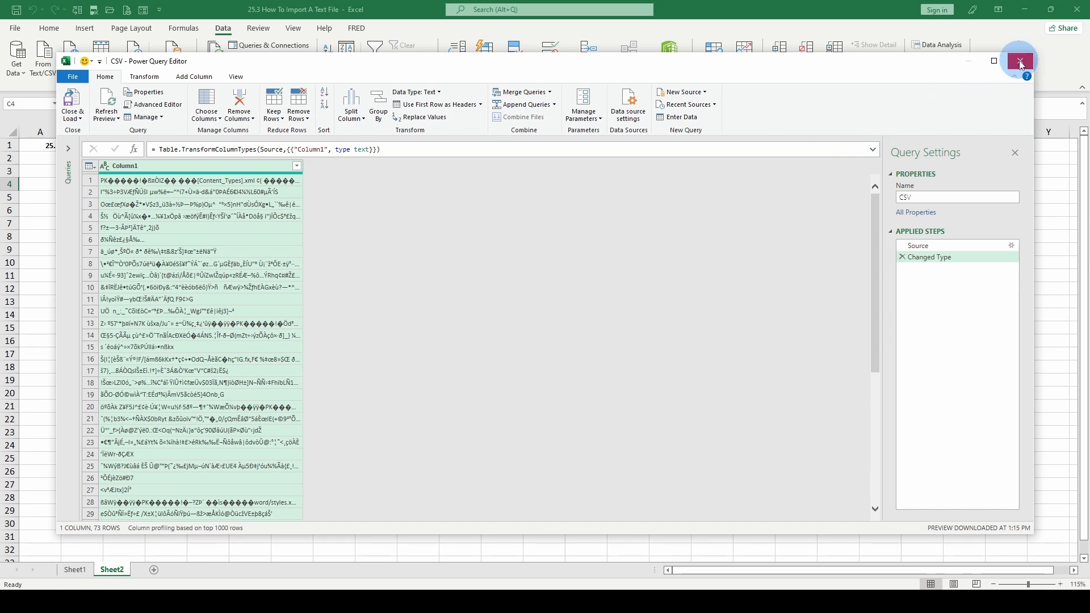
left_click(1020, 60)
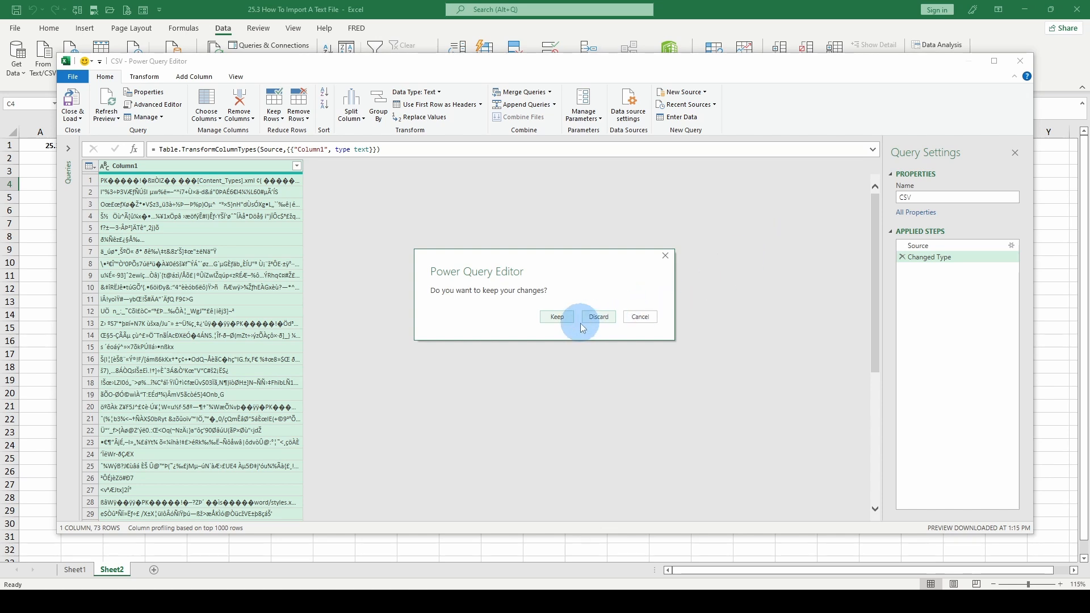
left_click(600, 318)
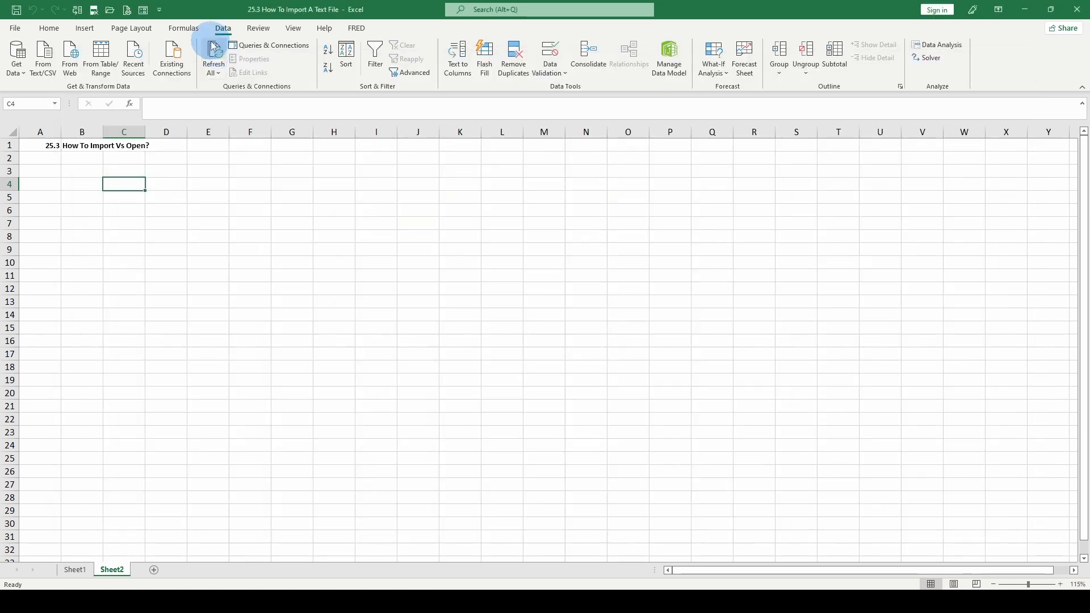
- Switch to the CSV document in Word, choose PDF as its Save As format on the Desktop, and close the dialog without saving
left_click(347, 602)
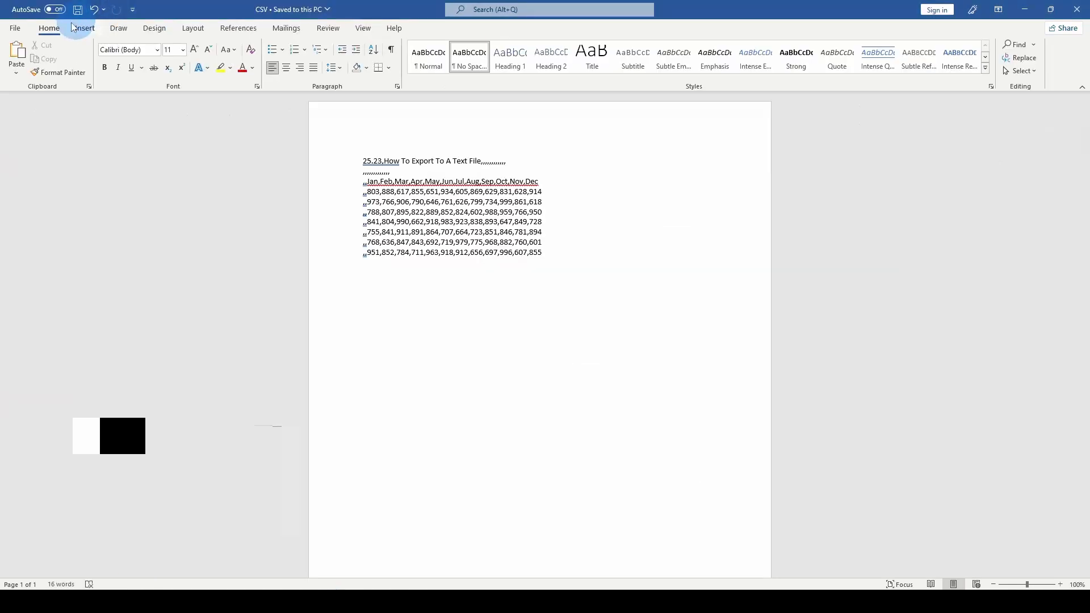
left_click(14, 30)
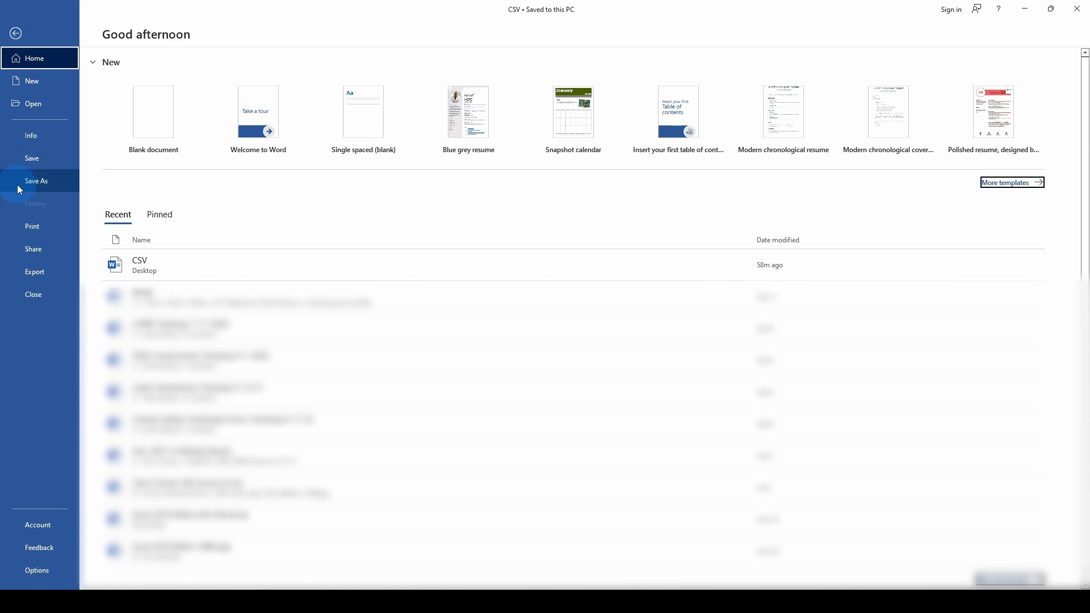
left_click(18, 183)
left_click(150, 195)
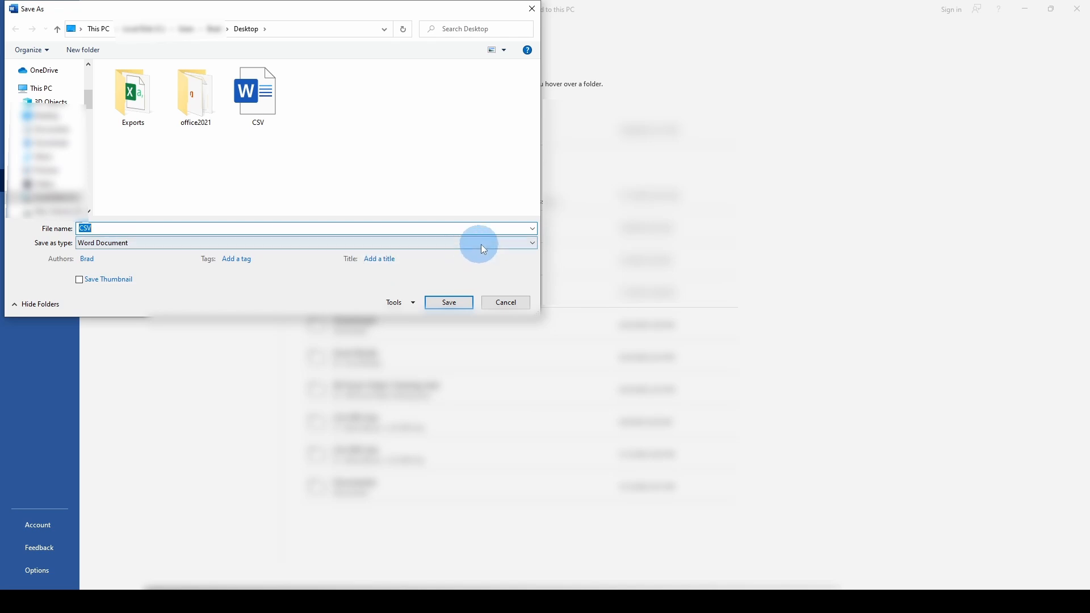
left_click(533, 243)
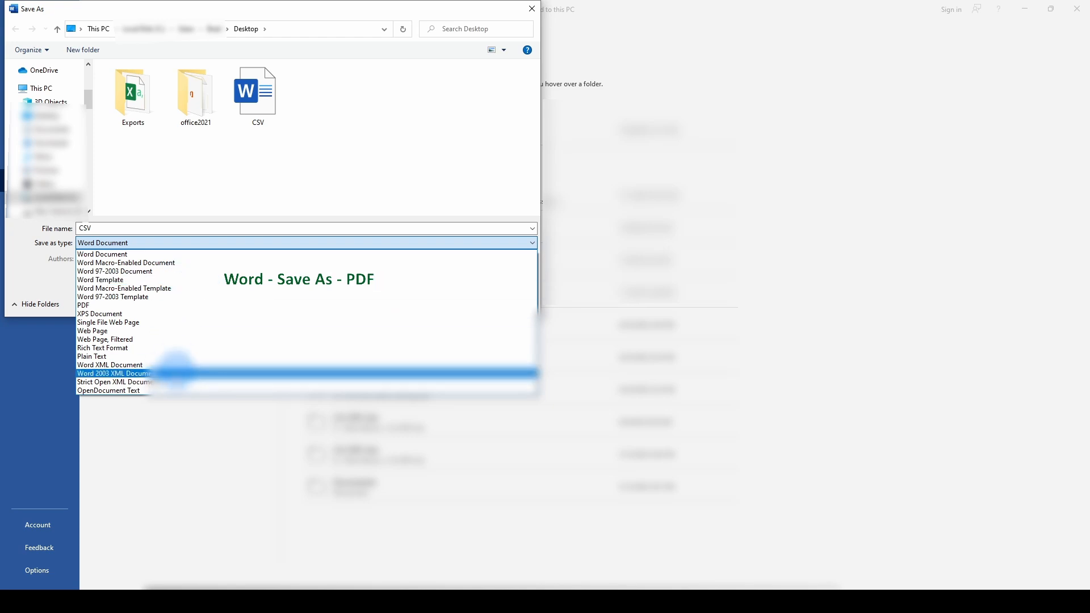
left_click(133, 305)
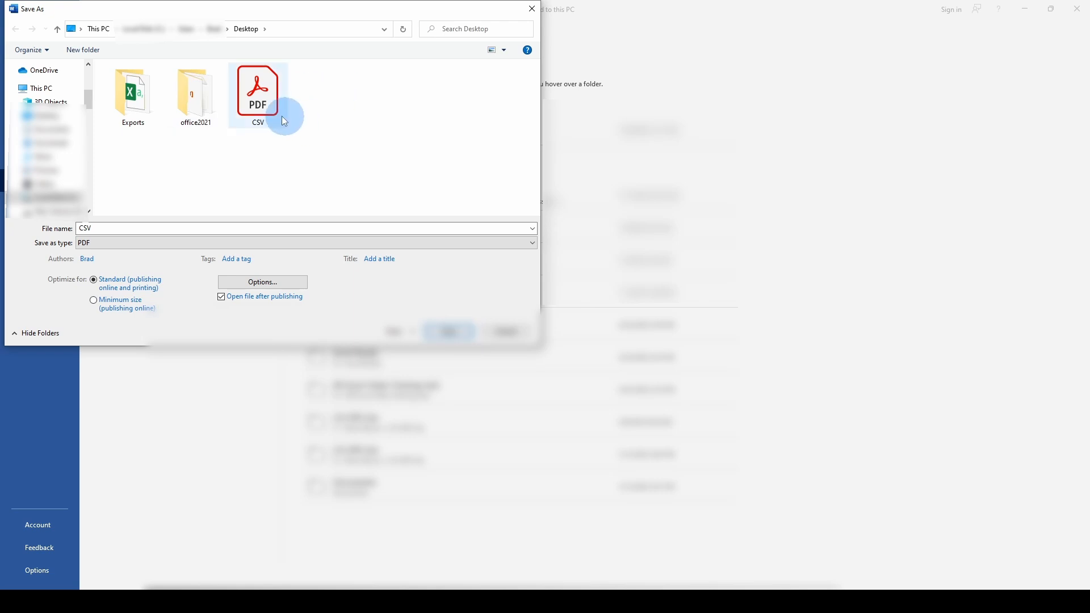
left_click(532, 10)
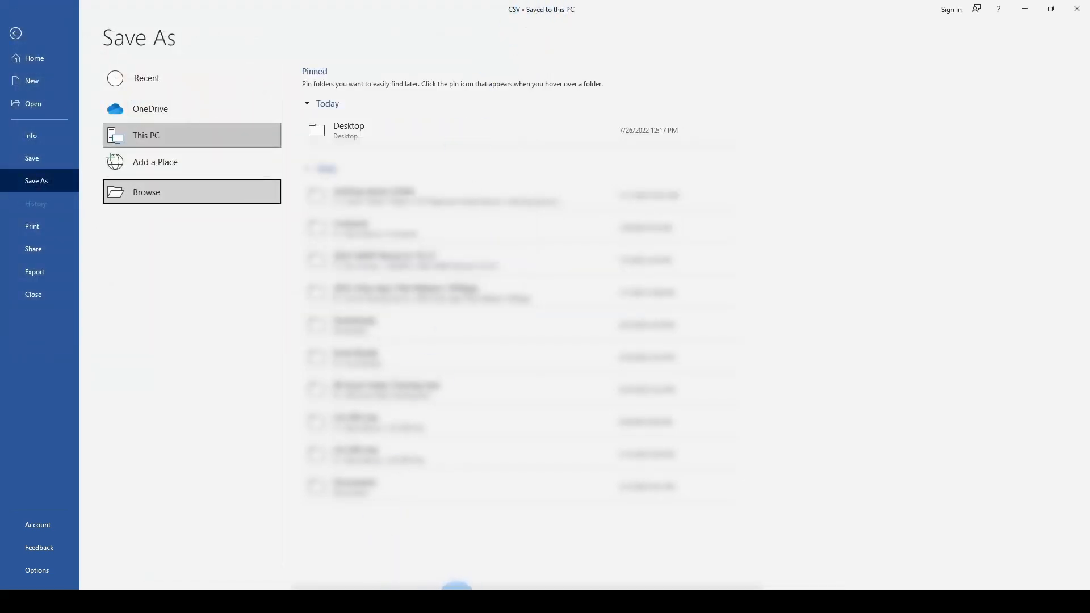
- Switch back to Excel, import the Desktop's CSV PDF through the text/CSV import with All Files shown, and load its Page001
mouse_move(463, 589)
left_click(489, 559)
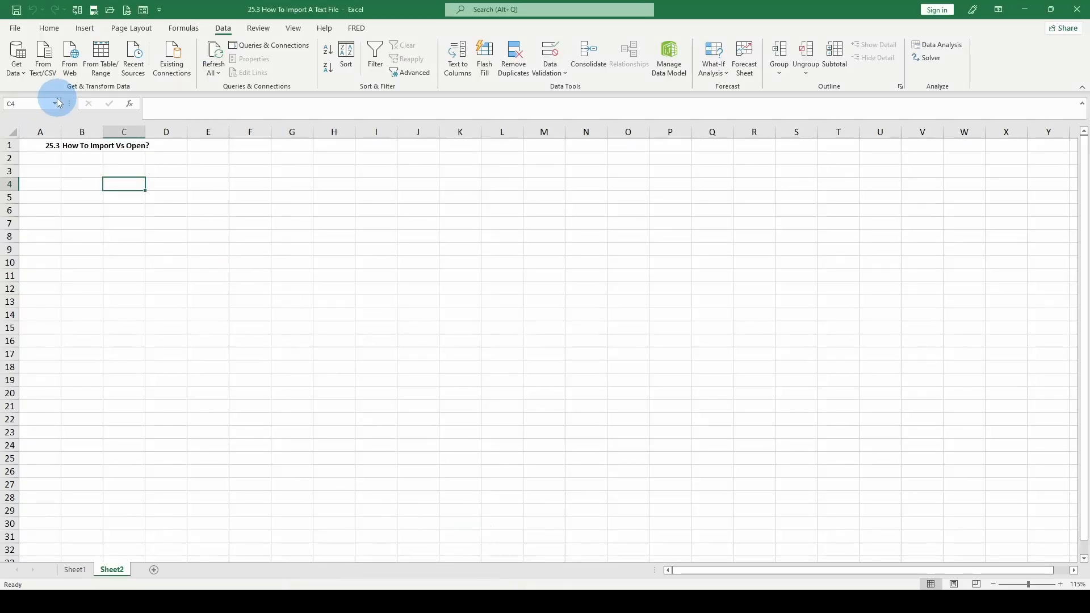
left_click(54, 61)
left_click(674, 384)
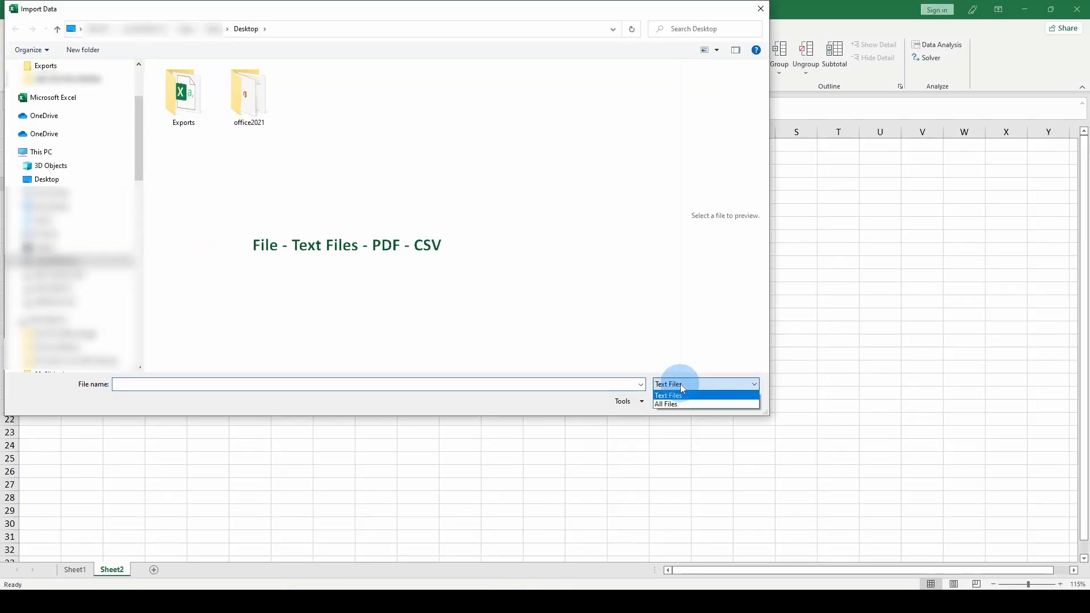
left_click(674, 404)
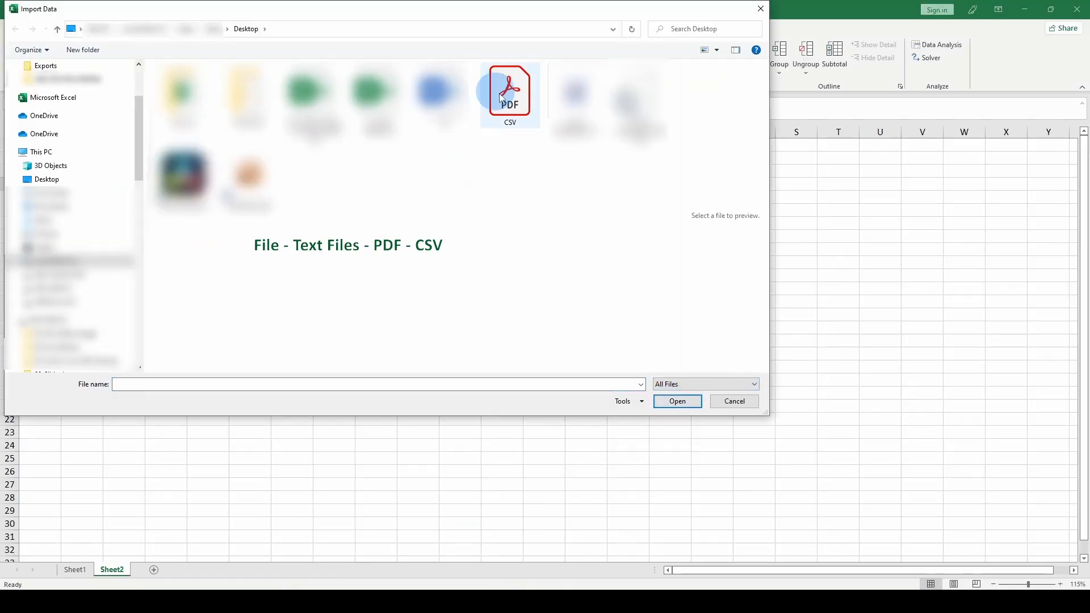
double_click(511, 94)
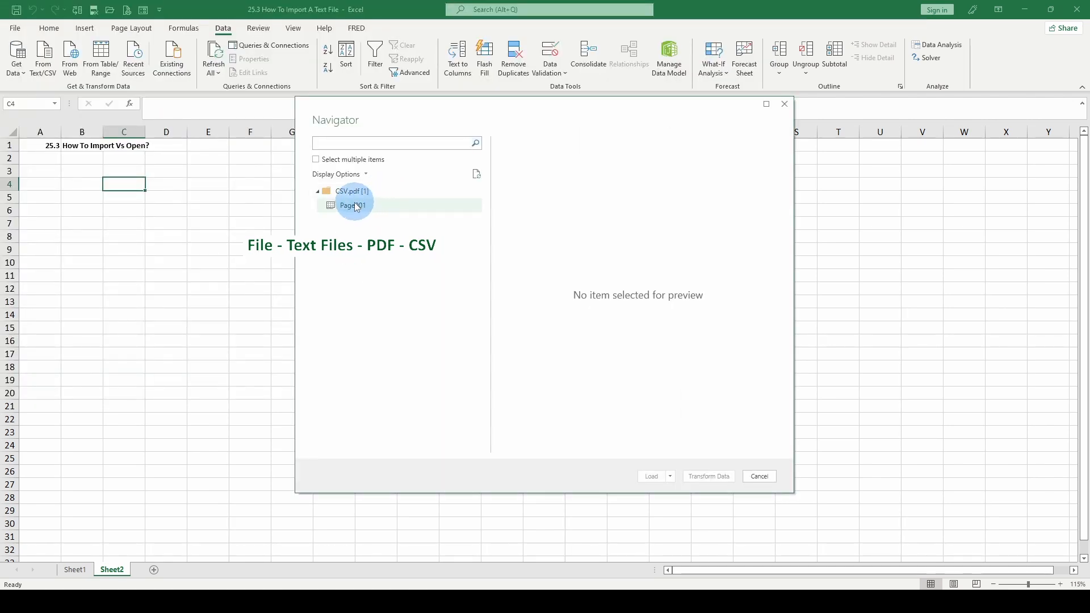
left_click(336, 206)
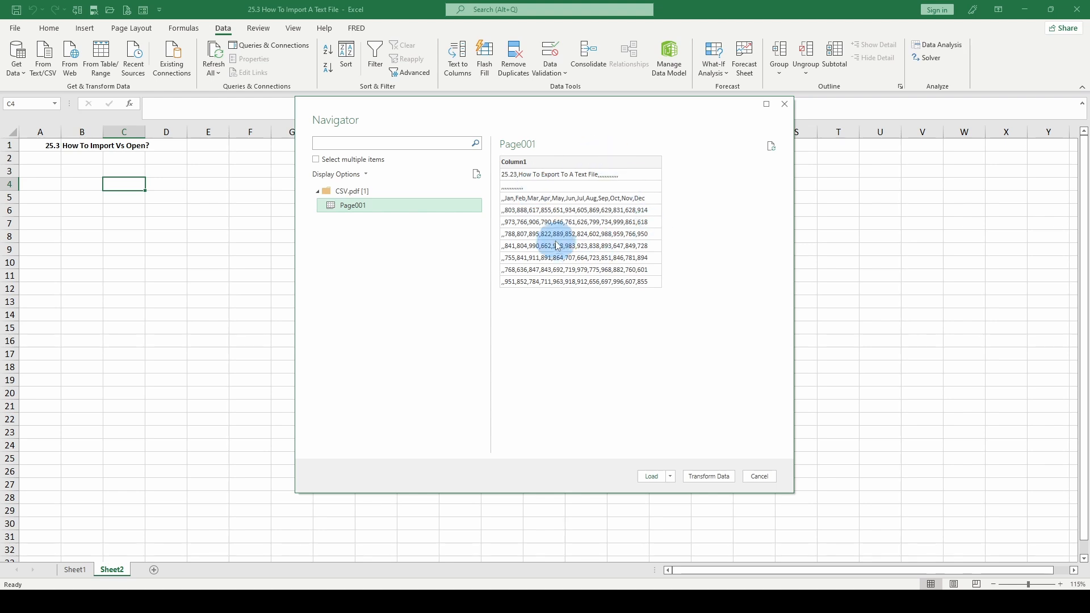
left_click(652, 478)
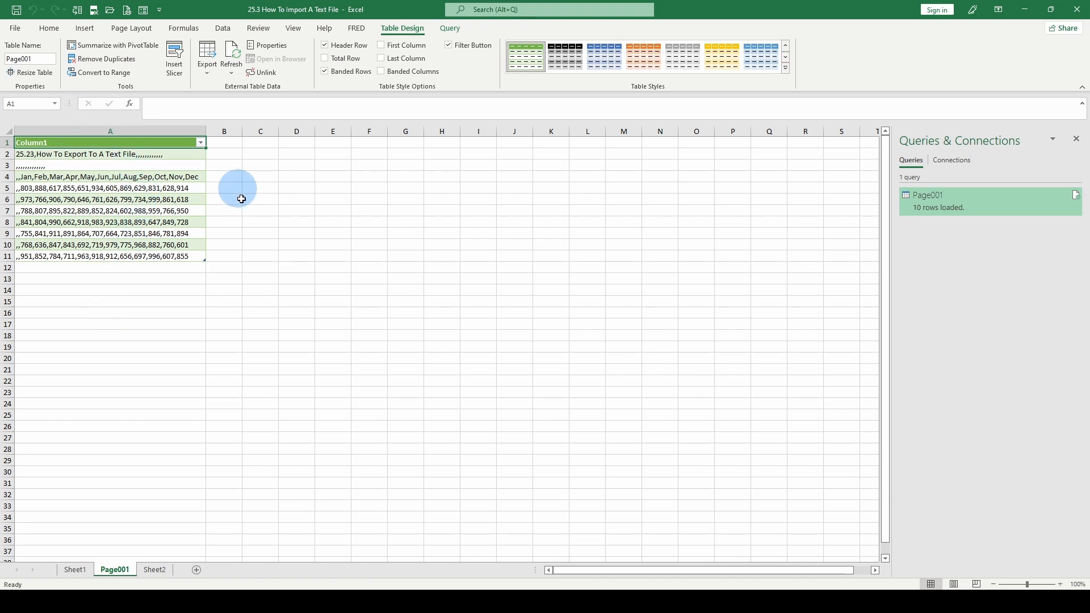
- Convert the imported Page001 table to a normal range, accepting the removal of its query definition
left_click(164, 301)
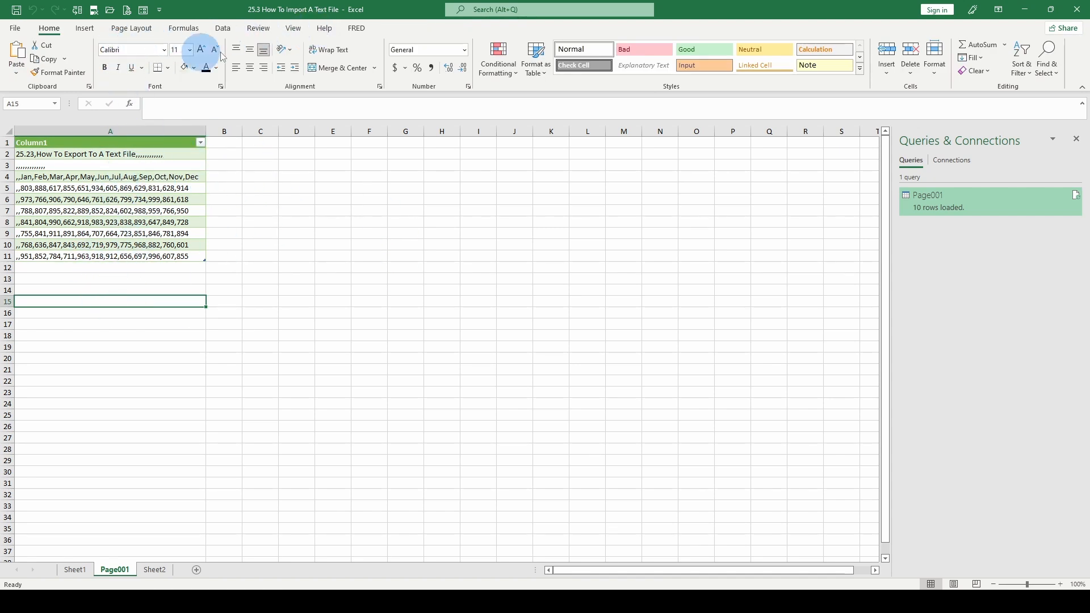
left_click(119, 189)
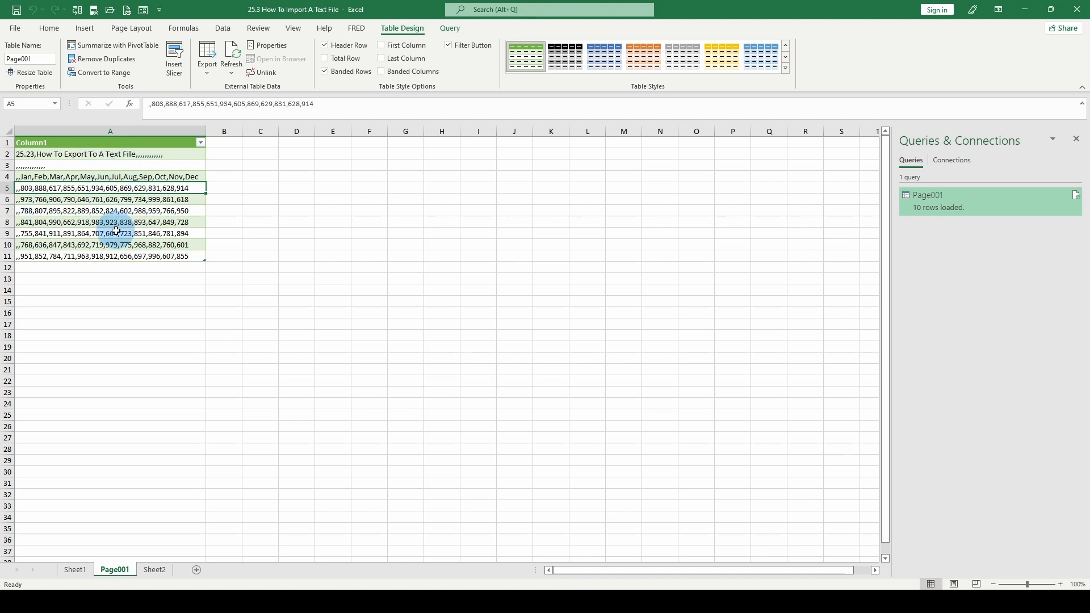
left_click(122, 157)
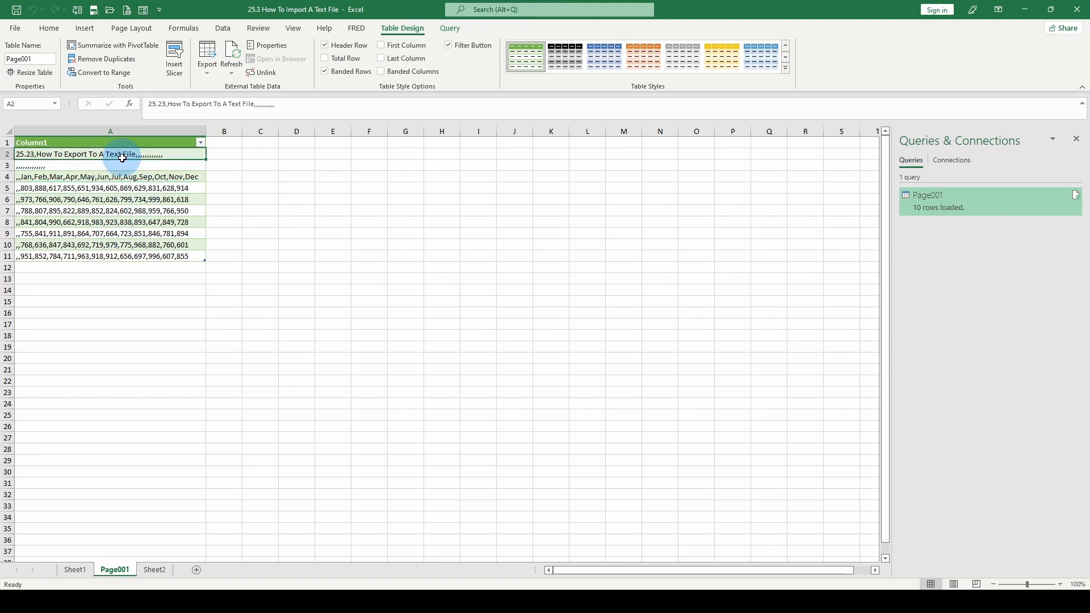
key("ctrl+a")
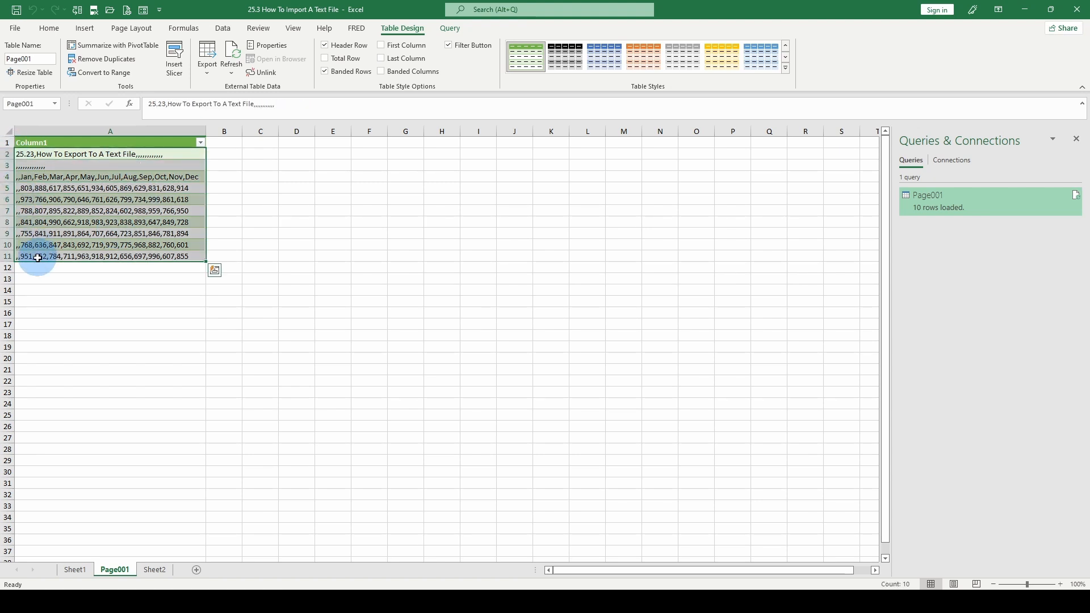
right_click(103, 203)
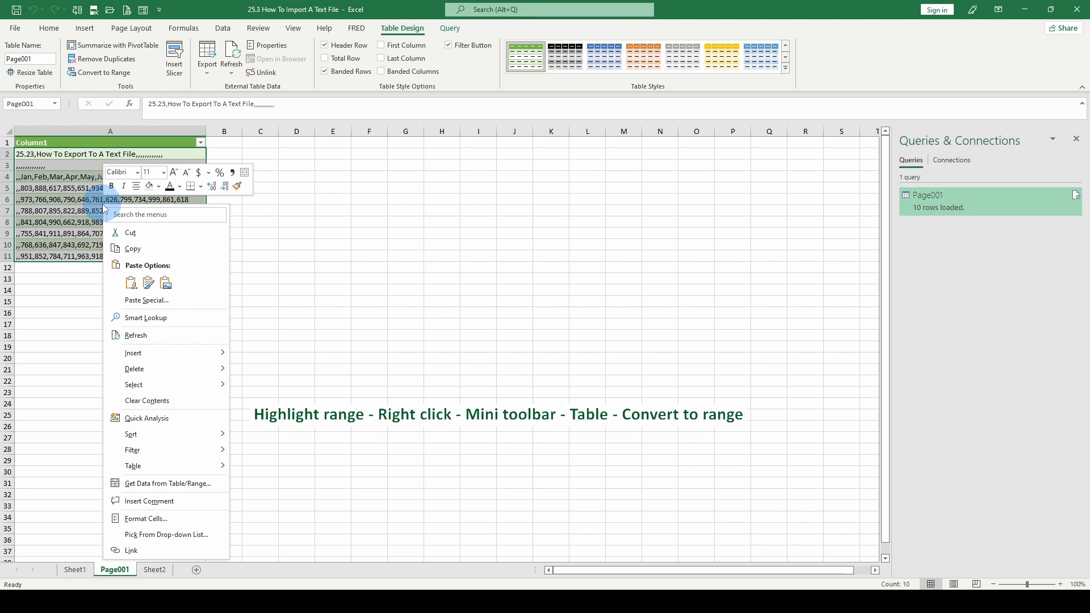
mouse_move(151, 473)
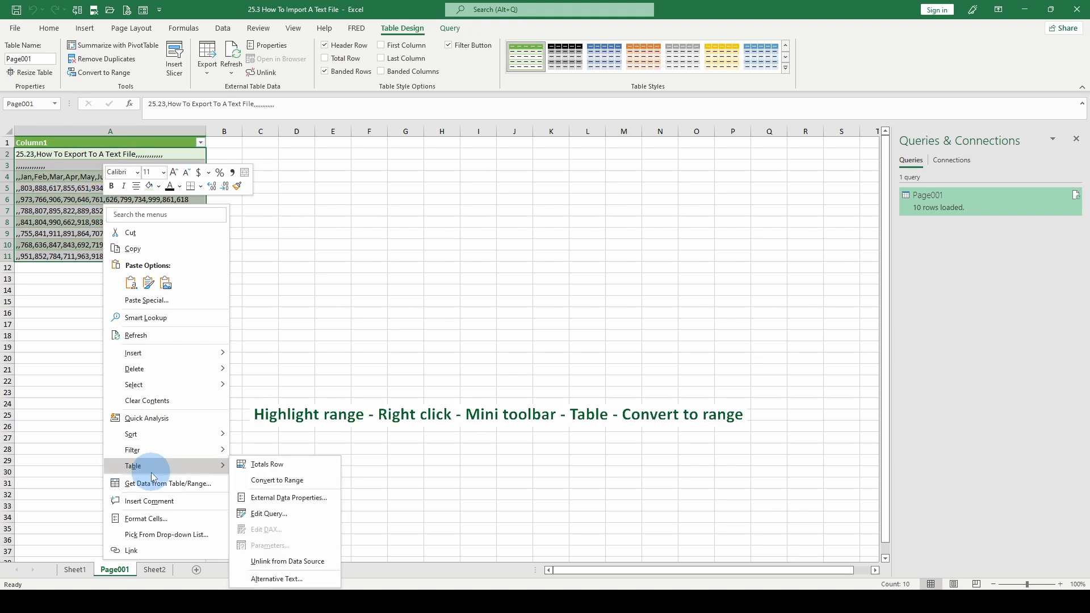
left_click(279, 481)
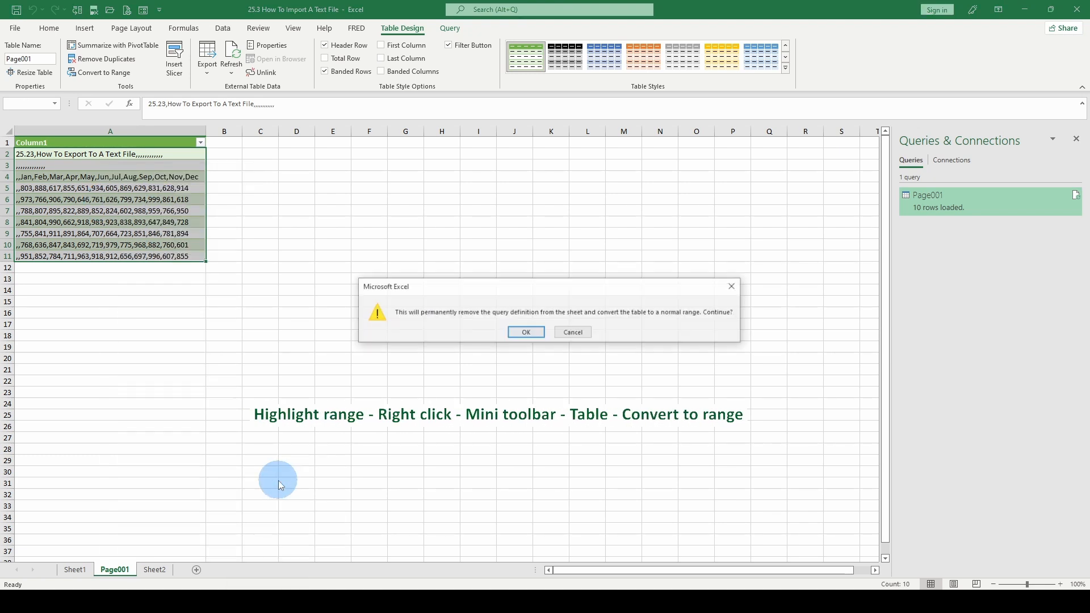
left_click(526, 333)
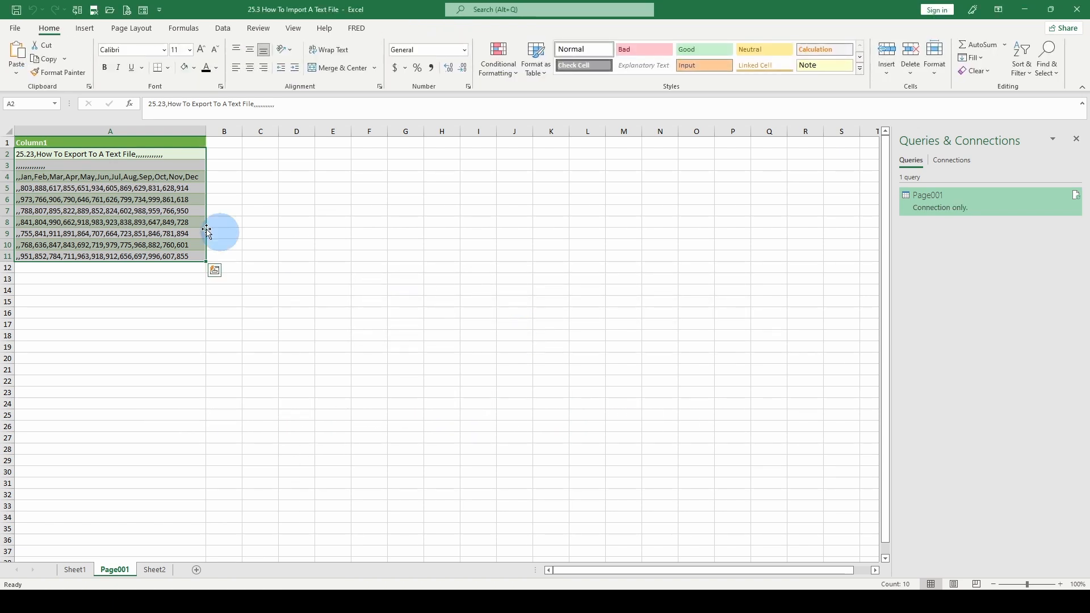
left_click(143, 168)
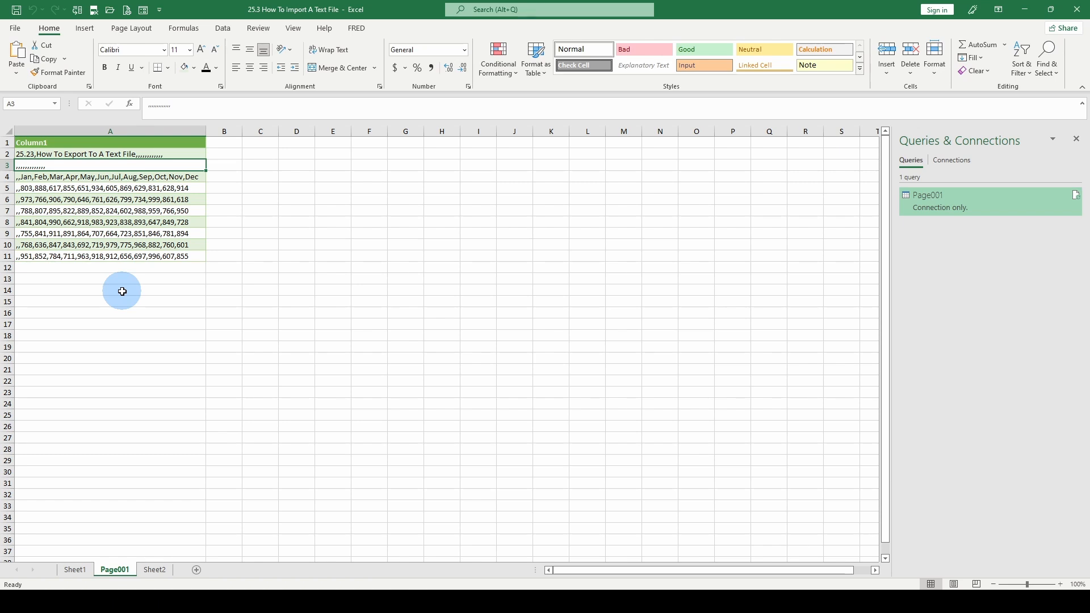
left_click_drag(132, 153, 122, 253)
key("ctrl+Home")
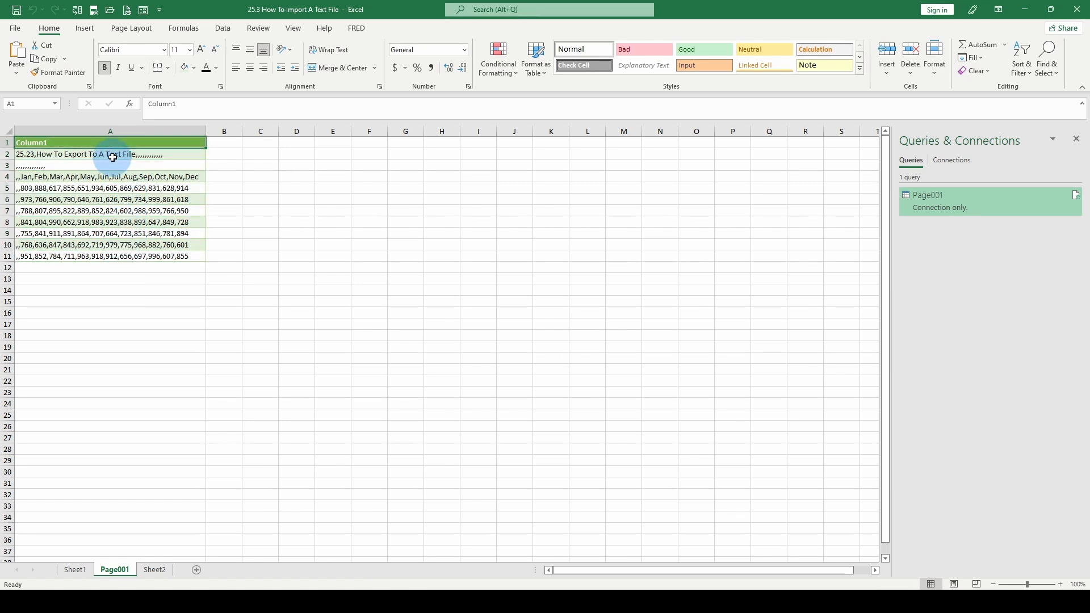
left_click_drag(111, 152, 131, 253)
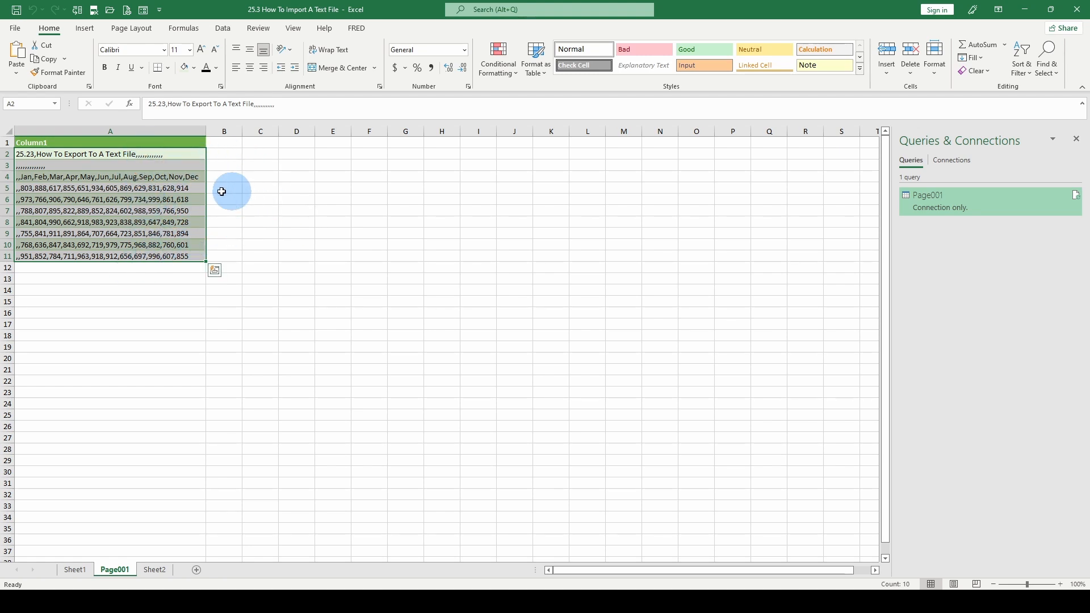
left_click(290, 186)
left_click(440, 189)
left_click(480, 204)
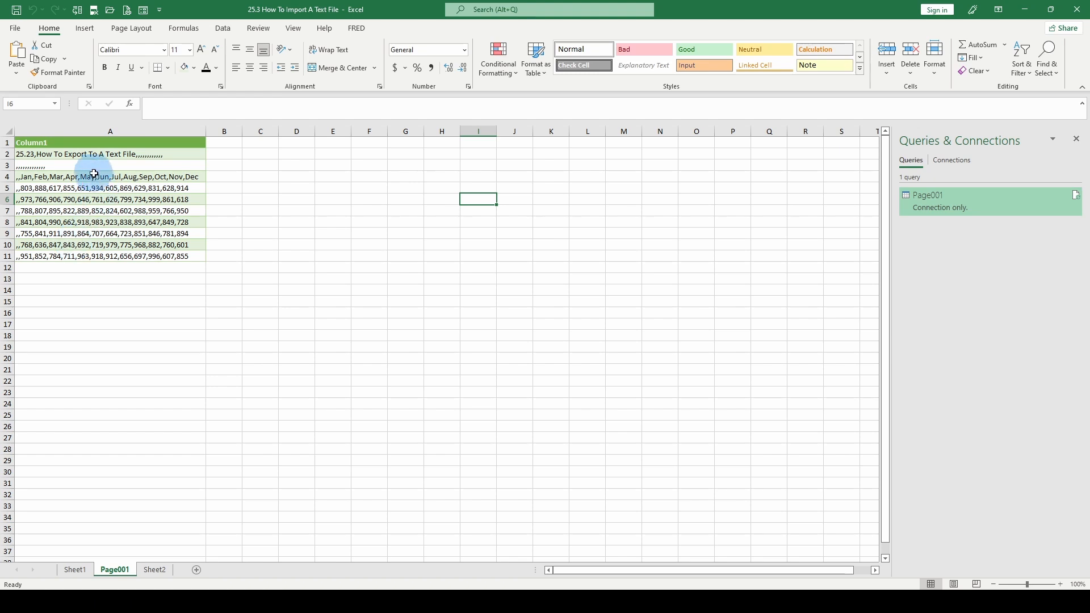
- Split the text in A2:A11 into separate columns with Text to Columns, as Delimited data using Comma as the delimiter
left_click_drag(93, 166, 121, 255)
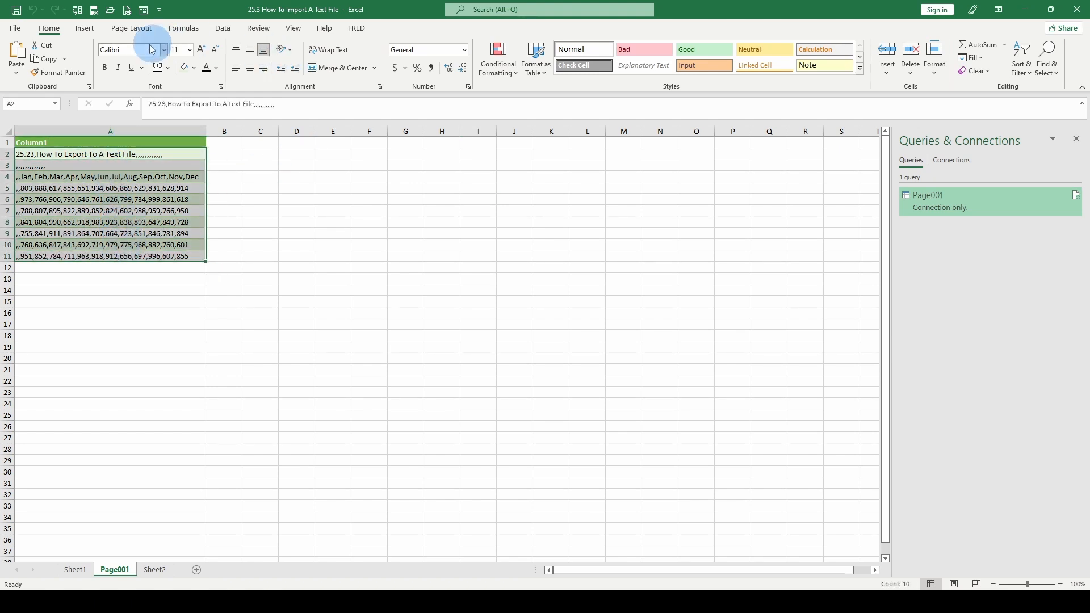
left_click(221, 29)
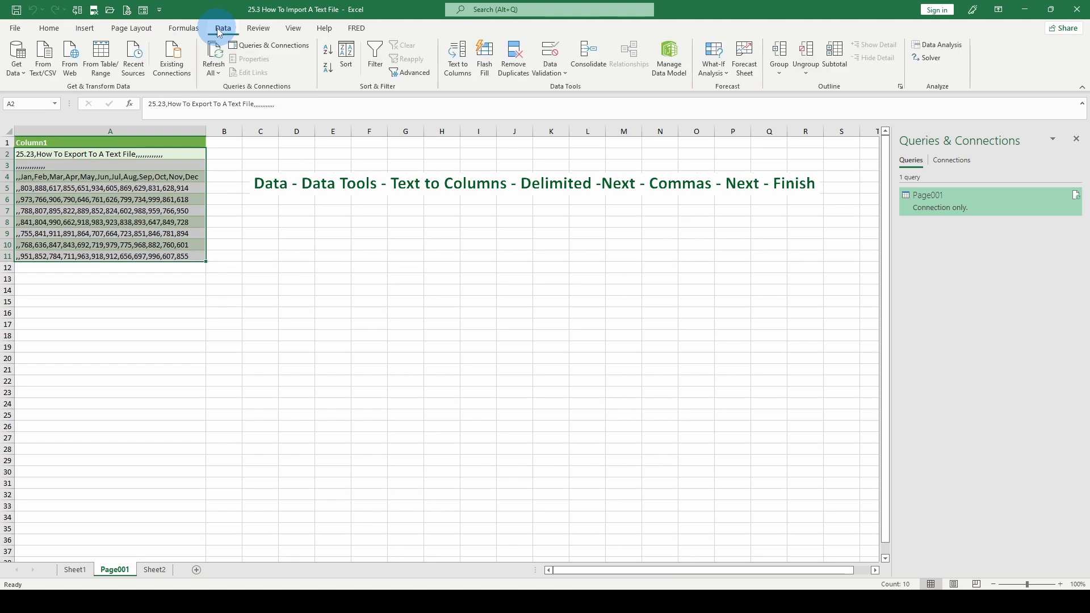
left_click(460, 57)
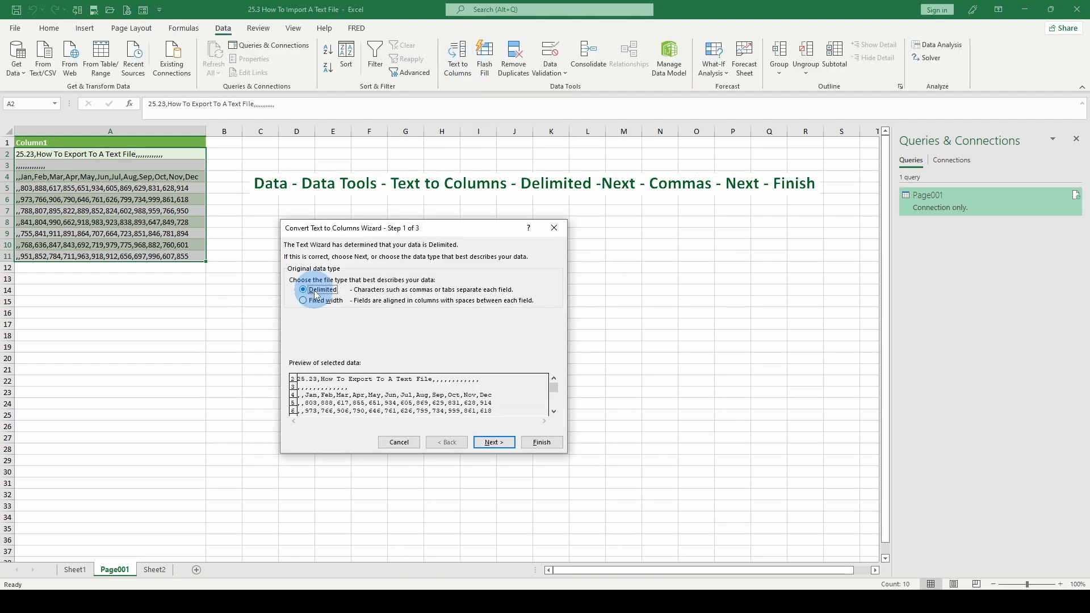
left_click(494, 442)
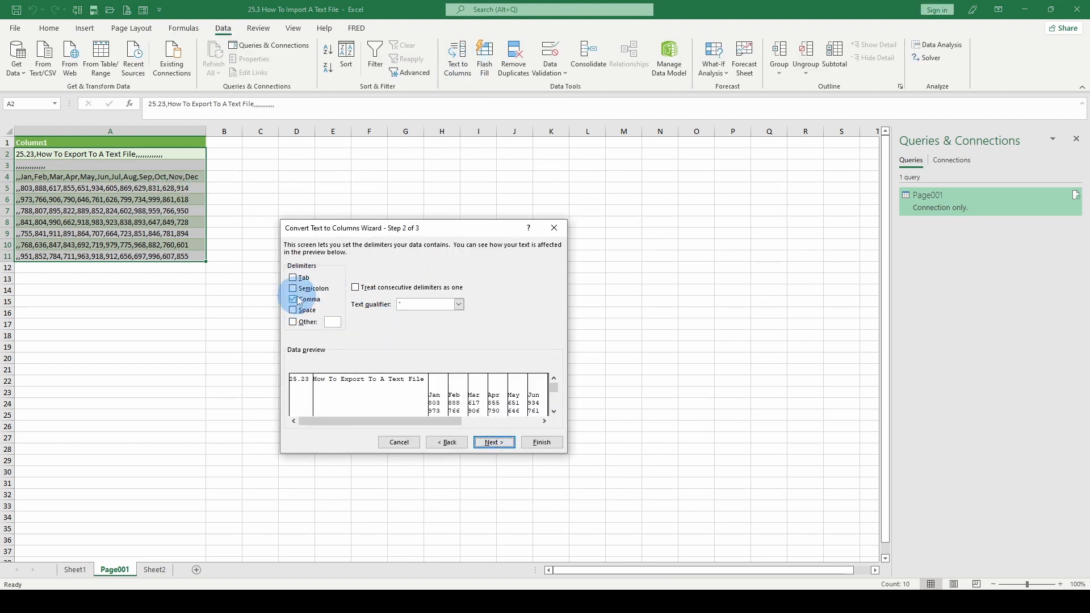
left_click(494, 442)
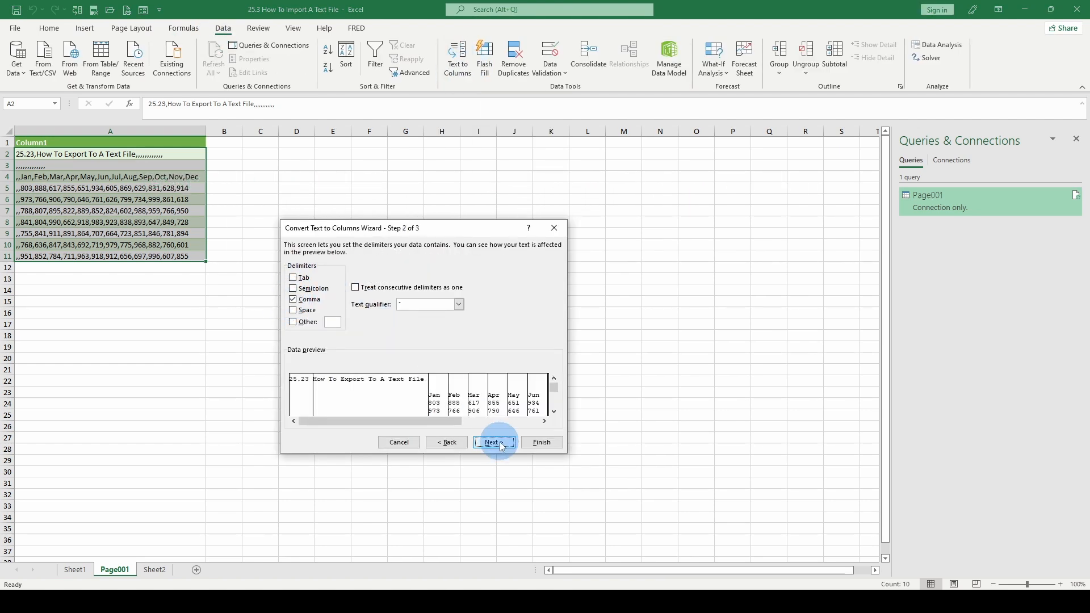
left_click(542, 443)
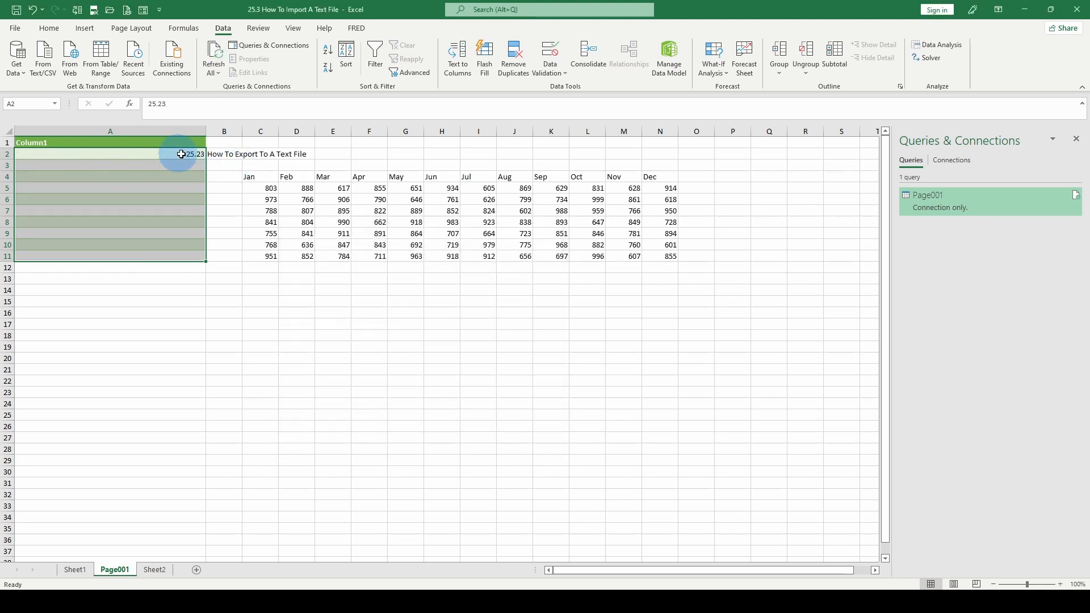